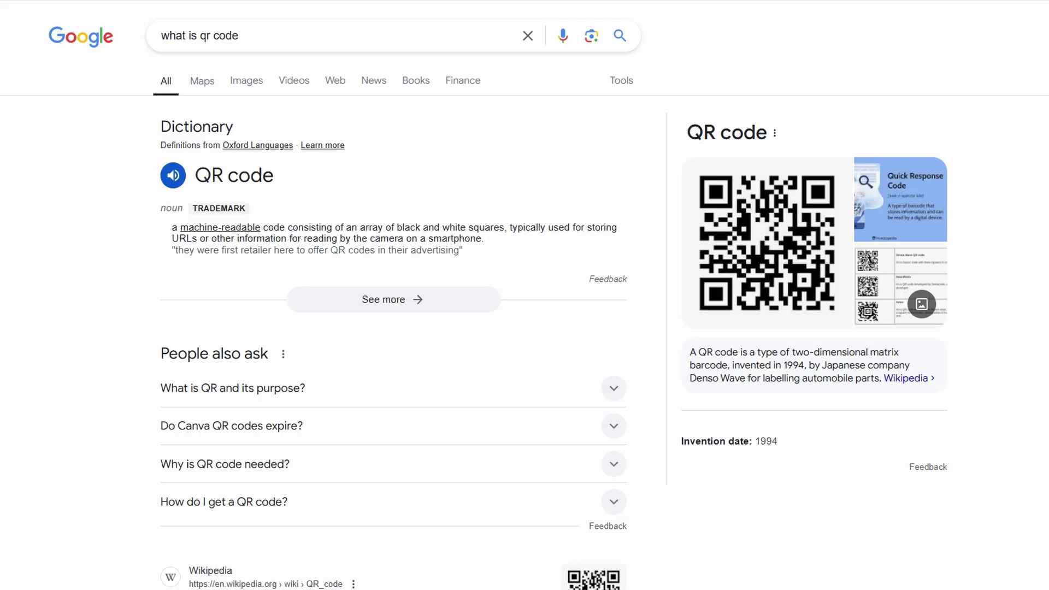
# Select part of the QR code panel title, clear it, and scroll through the results.
pyautogui.moveTo(680, 134); pyautogui.dragTo(761, 135)
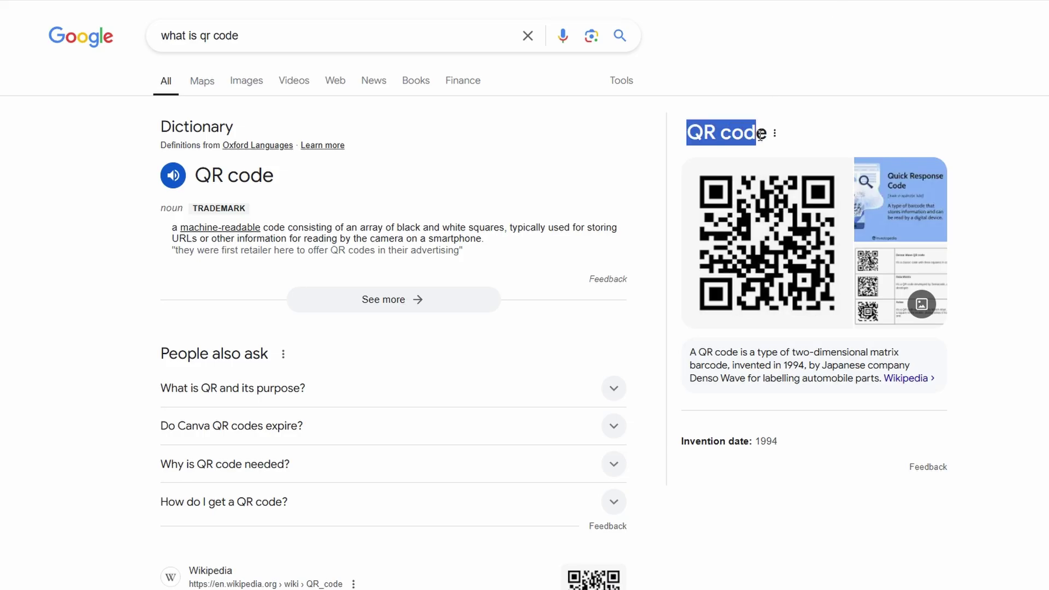
pyautogui.click(866, 134)
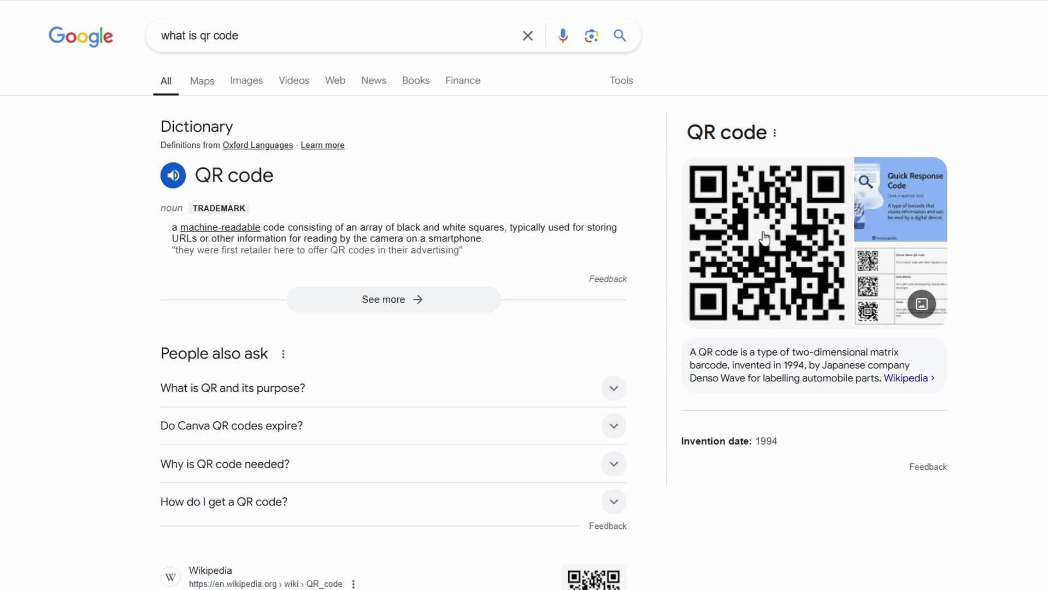
pyautogui.moveTo(763, 238); pyautogui.dragTo(787, 246)
pyautogui.scroll(-1, 789, 248)
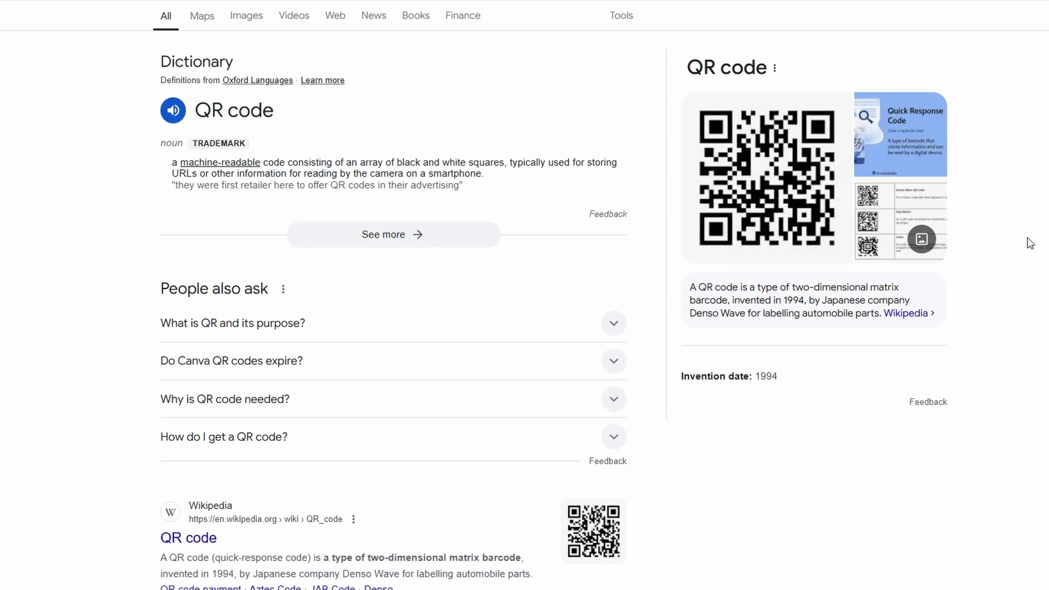
pyautogui.scroll(1, 955, 213)
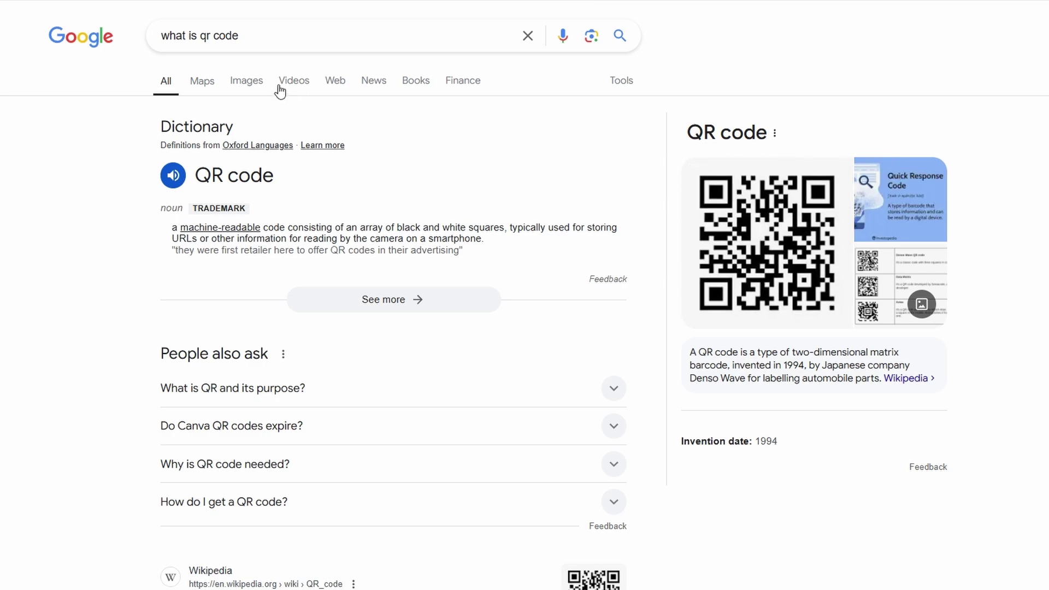
# Browse Google image results for QR codes, previewing the QR structure image and the next one.
pyautogui.click(244, 87)
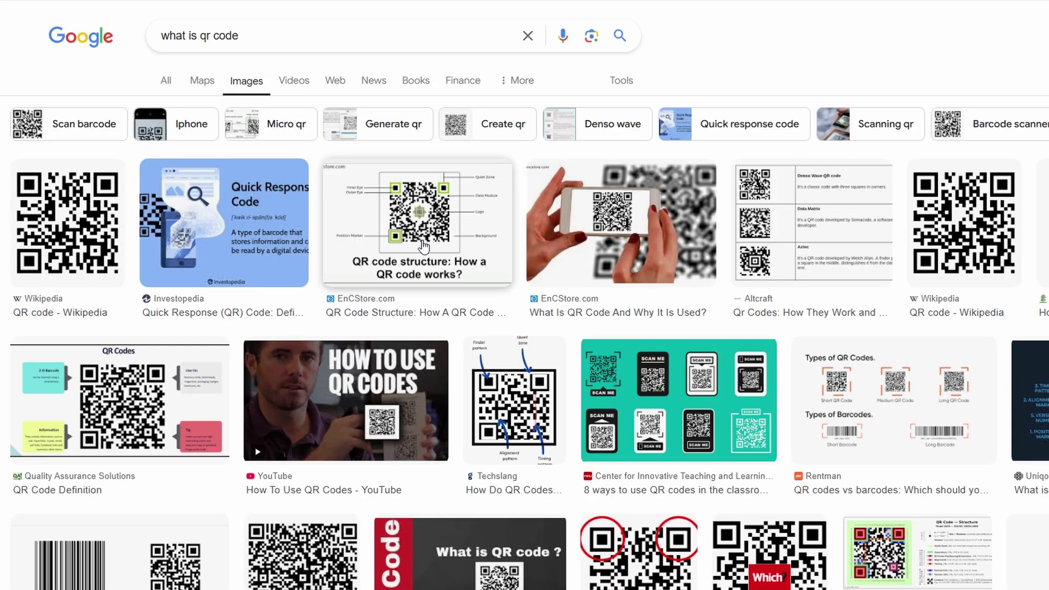
pyautogui.click(423, 247)
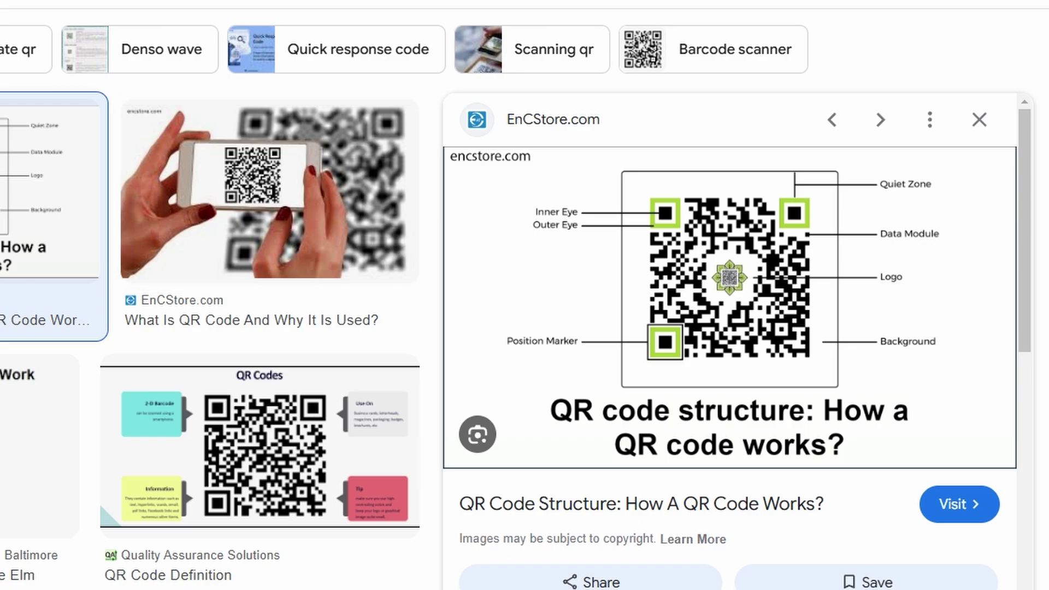
pyautogui.press('Right')
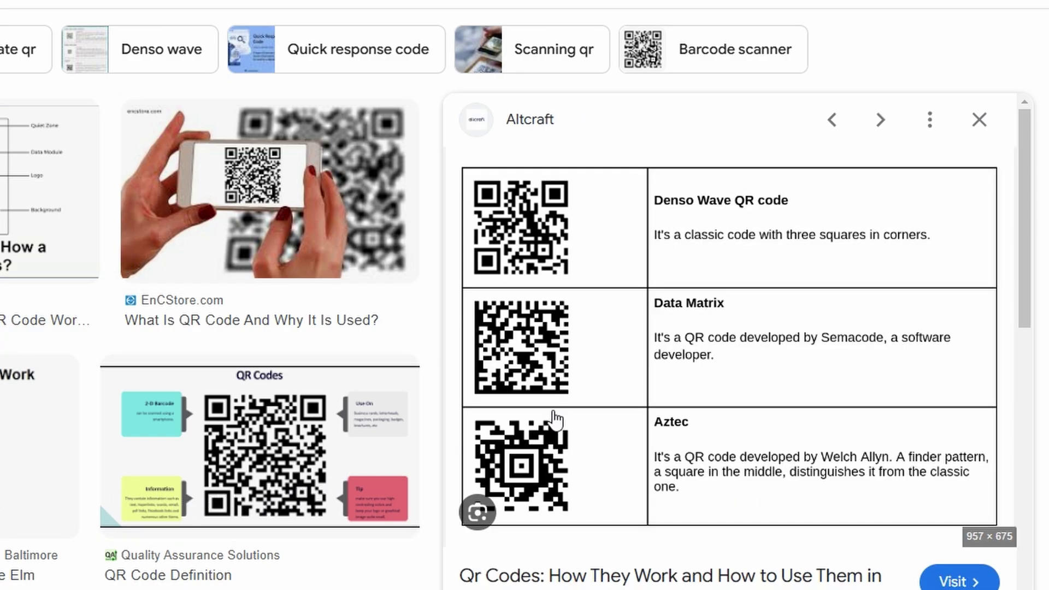
pyautogui.click(980, 123)
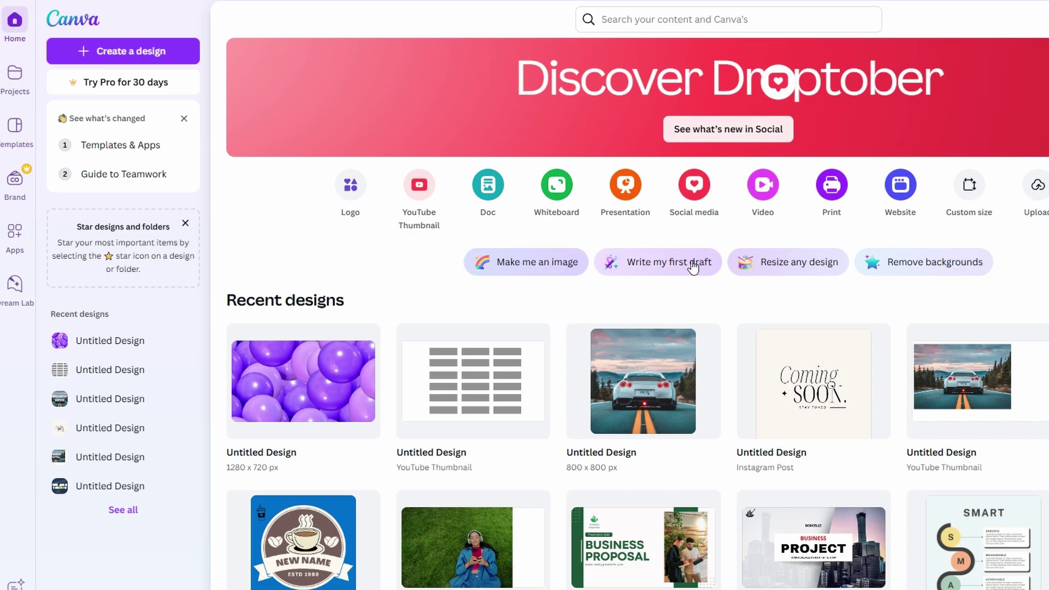
# Dismiss the Canva Pro free trial offer and start a custom-size design.
pyautogui.click(135, 84)
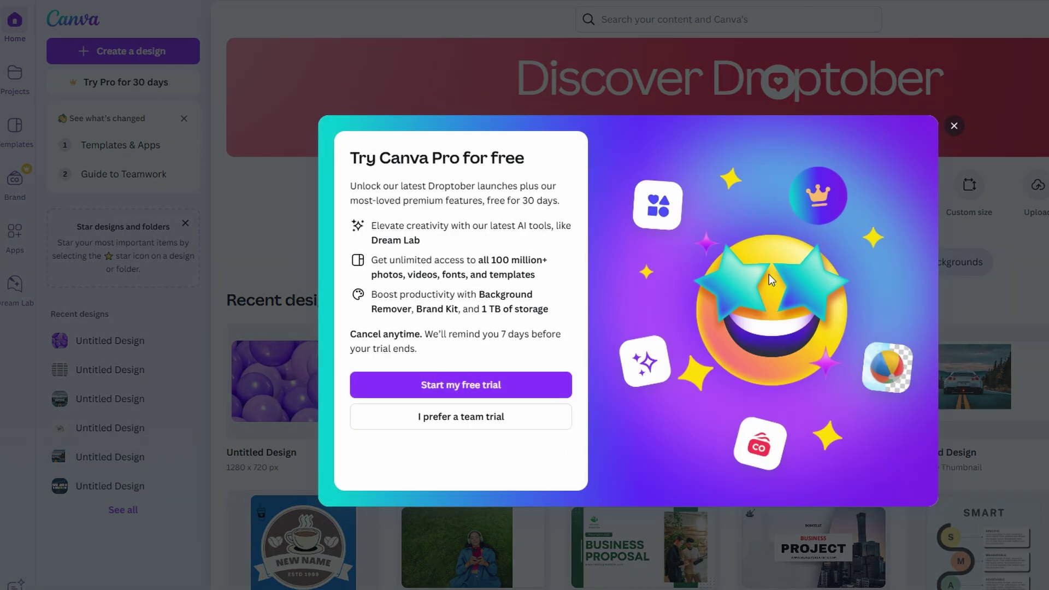
pyautogui.click(953, 127)
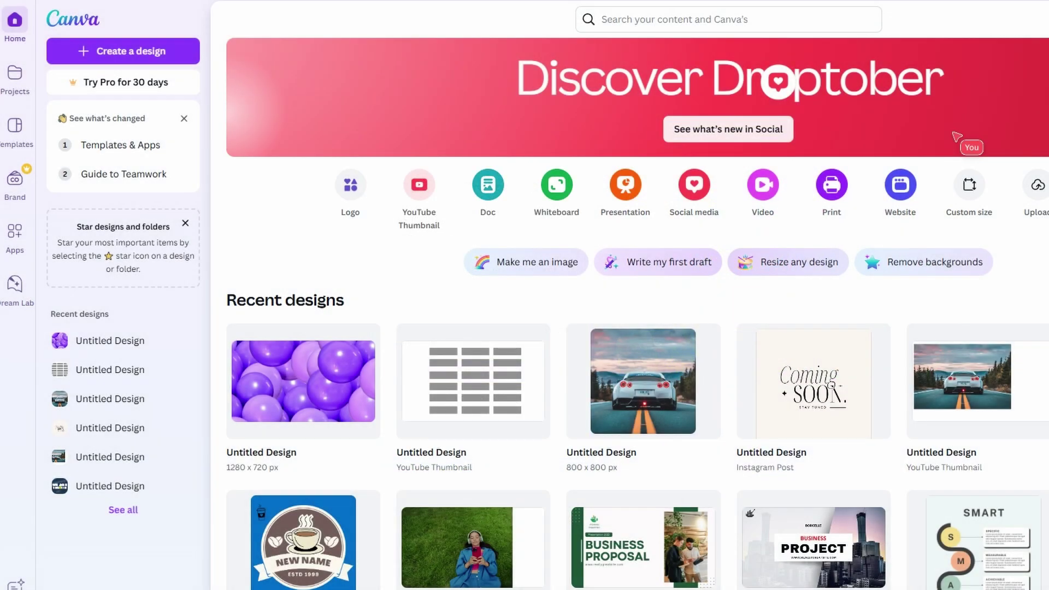
pyautogui.scroll(-5, 883, 232)
pyautogui.scroll(5, 883, 232)
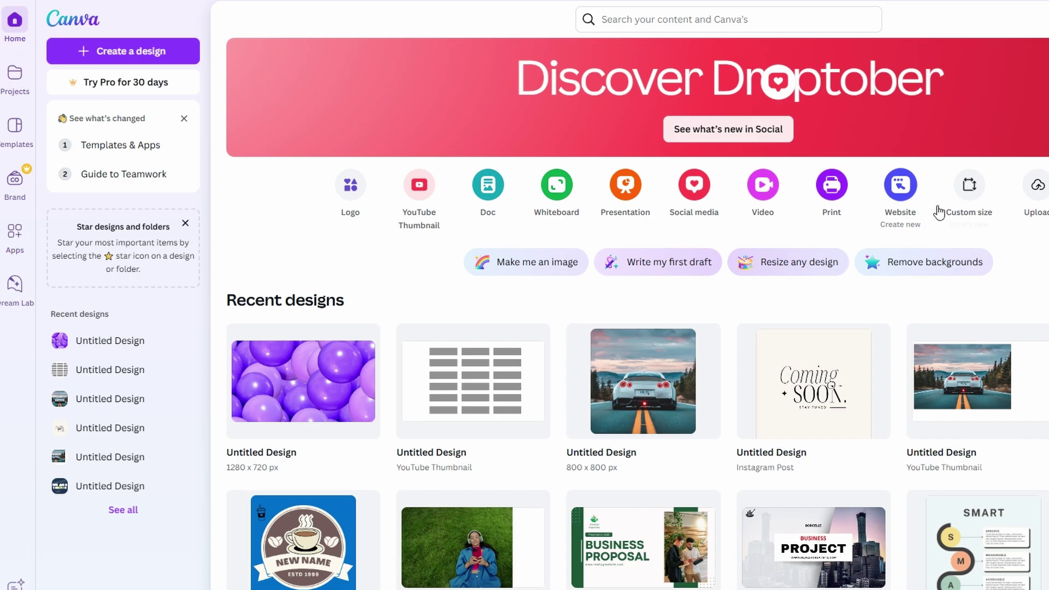
pyautogui.click(970, 202)
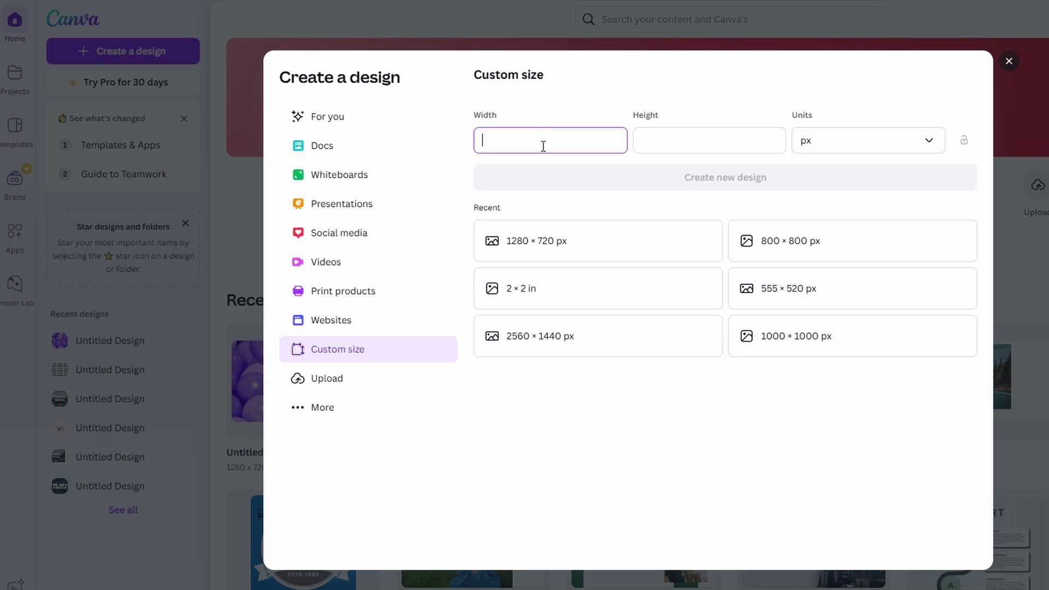
# Create a new design from the recent 800 × 800 px size tile.
pyautogui.click(764, 249)
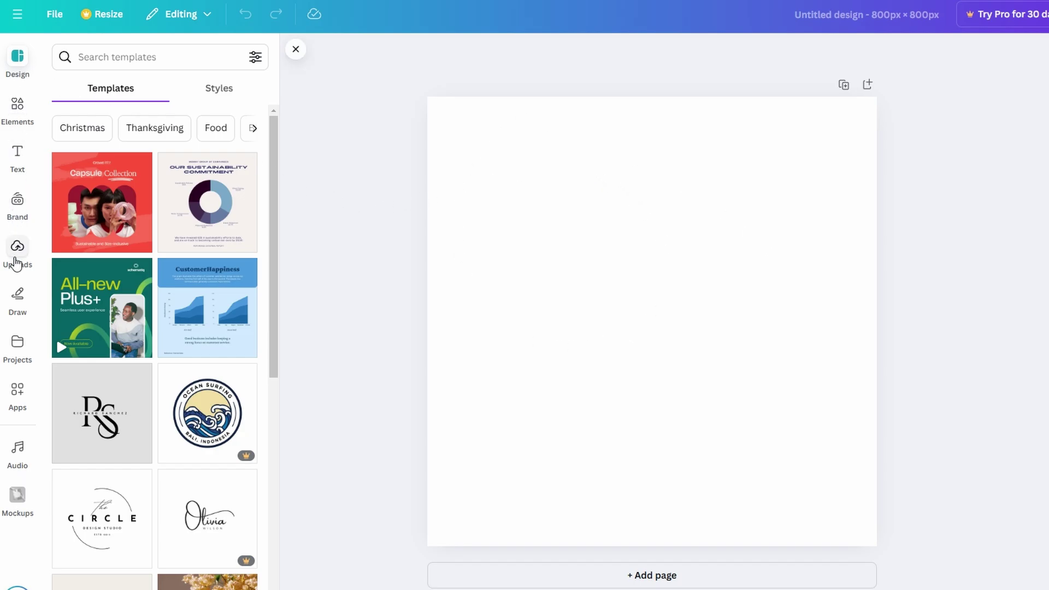
# Find the Simple QR Code app by searching 'qr' in Apps, open it, then close and reopen it.
pyautogui.click(18, 389)
pyautogui.click(131, 59)
pyautogui.write('q')
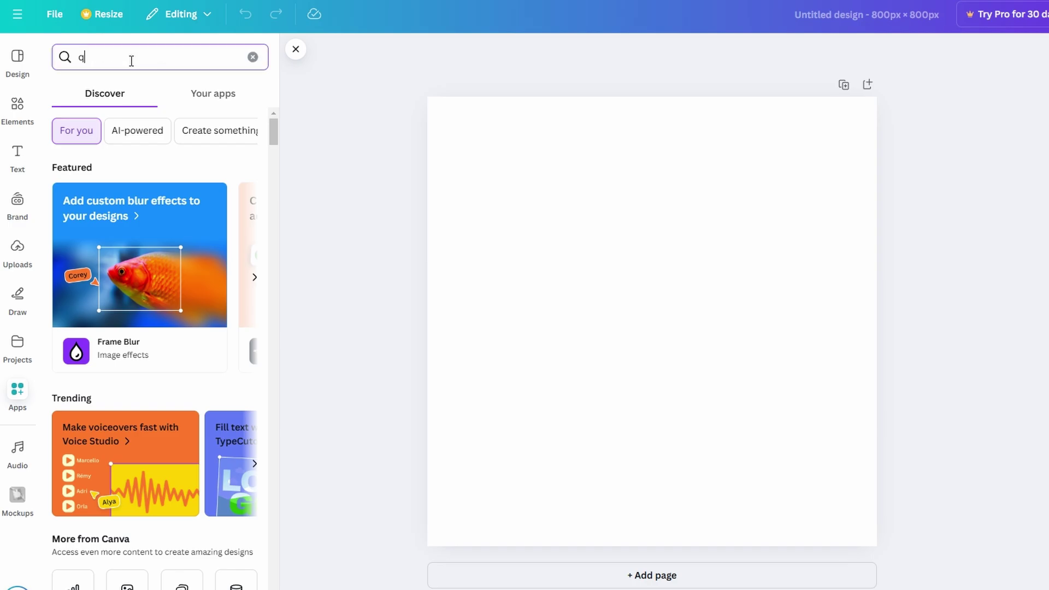
pyautogui.write('r')
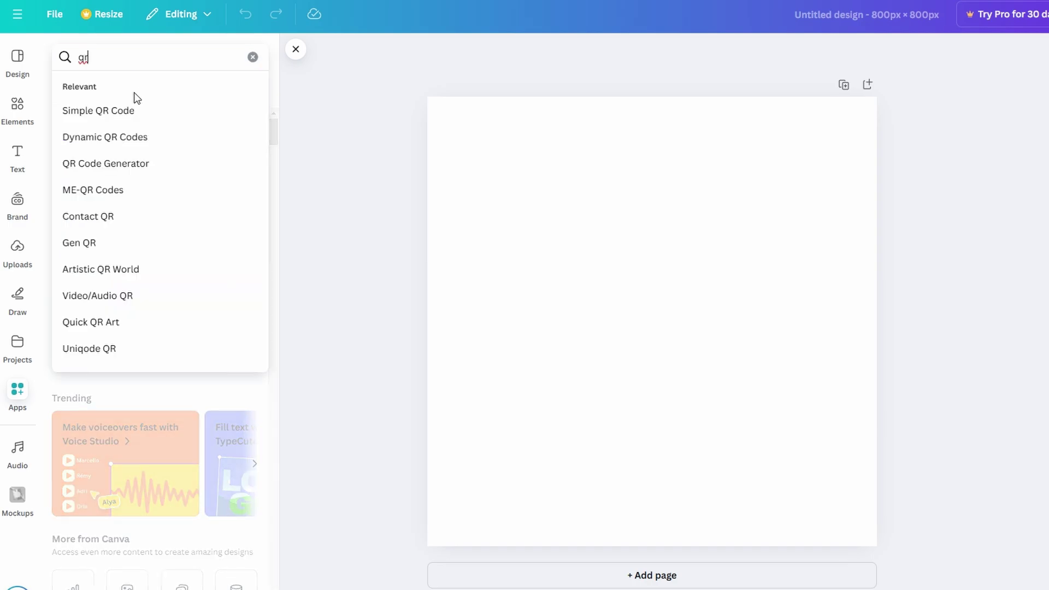
pyautogui.click(129, 112)
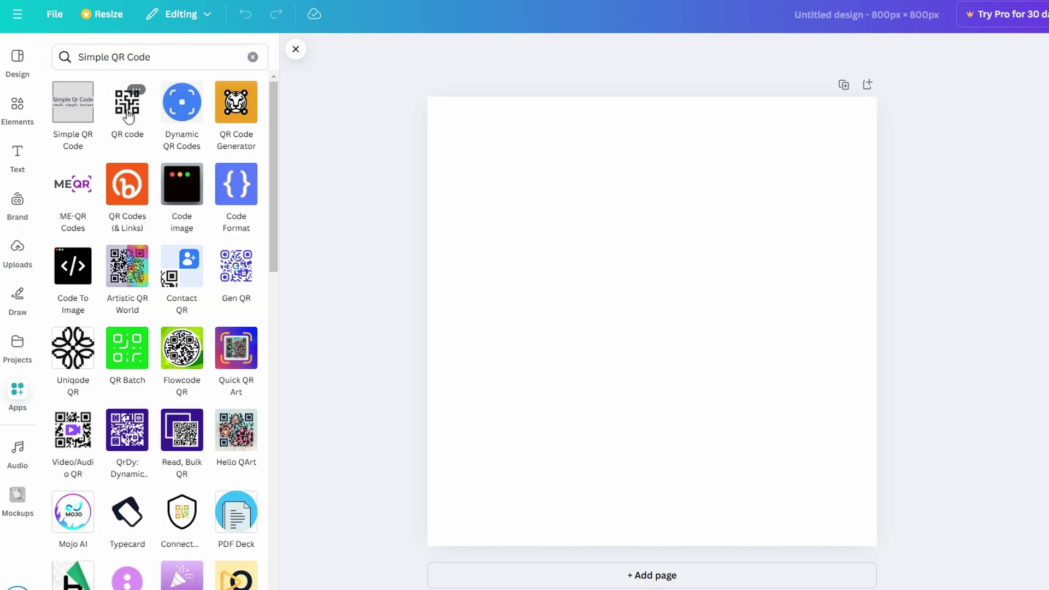
pyautogui.click(132, 117)
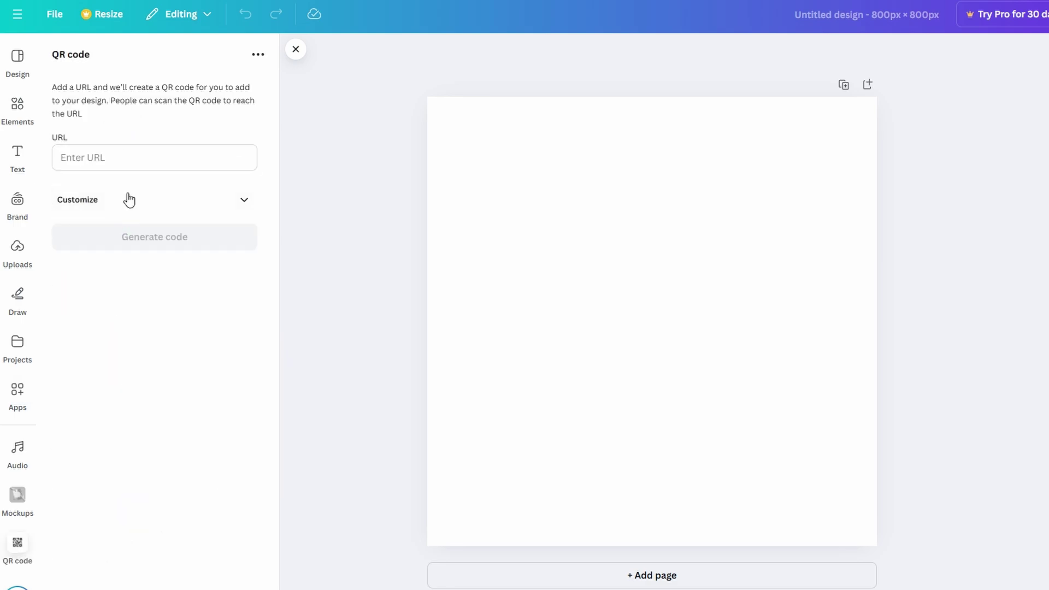
pyautogui.click(295, 50)
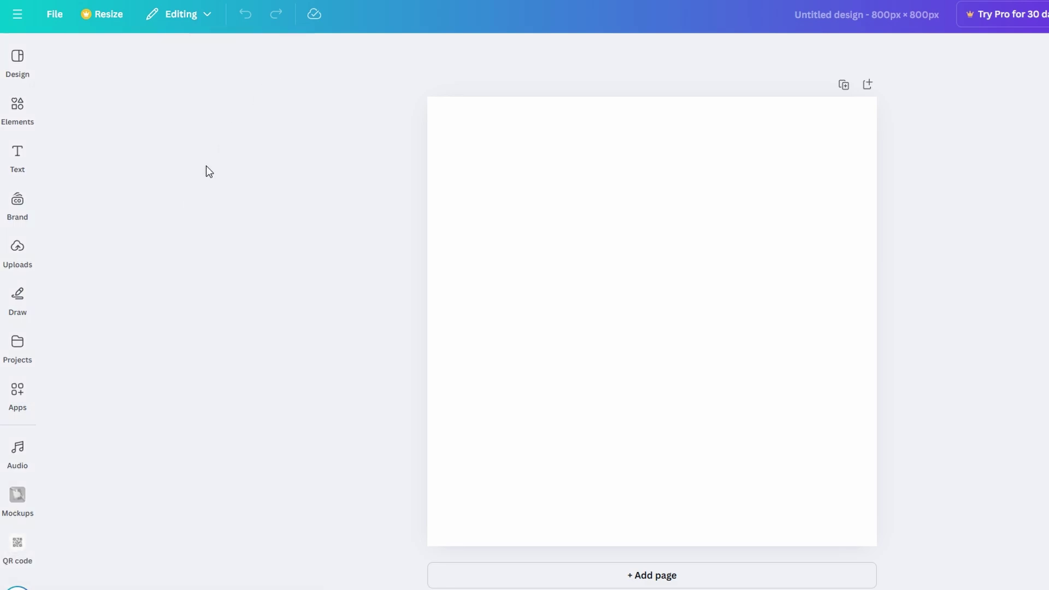
pyautogui.click(18, 543)
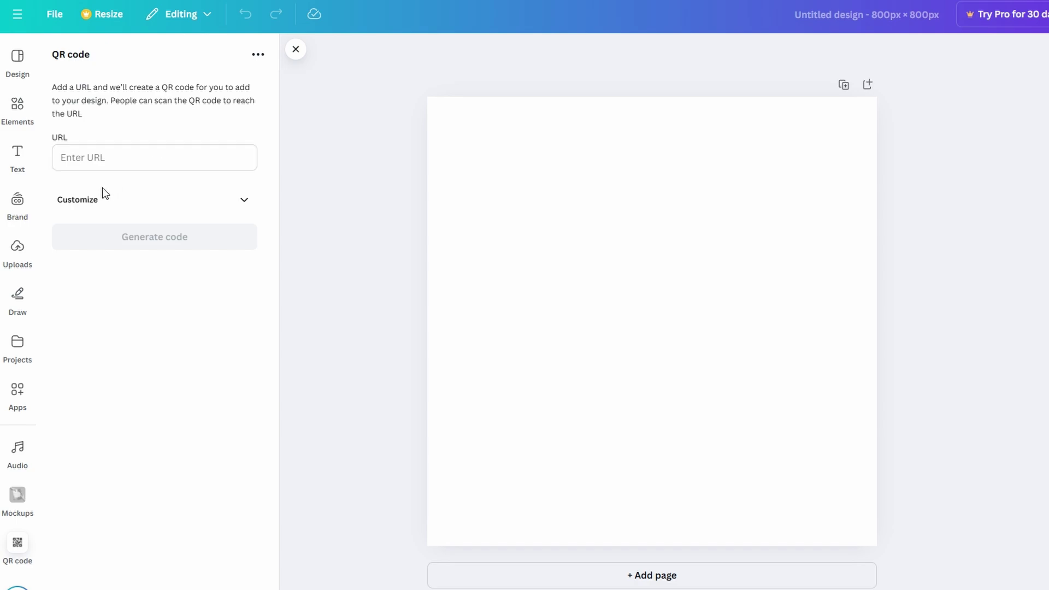
# Expand the QR code colour and margin options, then launch Simple QR Code from its app details.
pyautogui.click(99, 202)
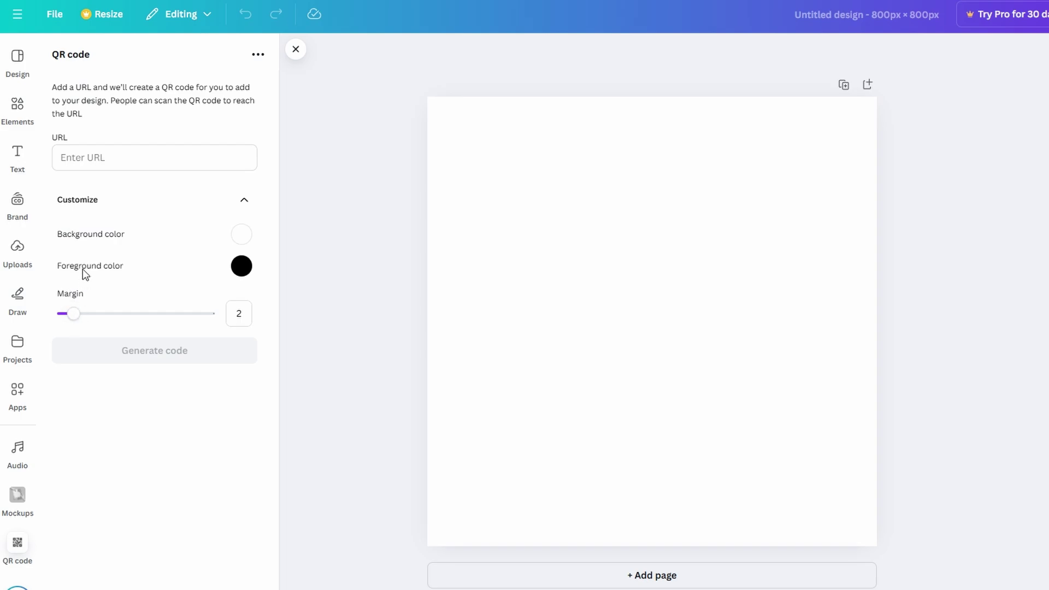
pyautogui.click(18, 390)
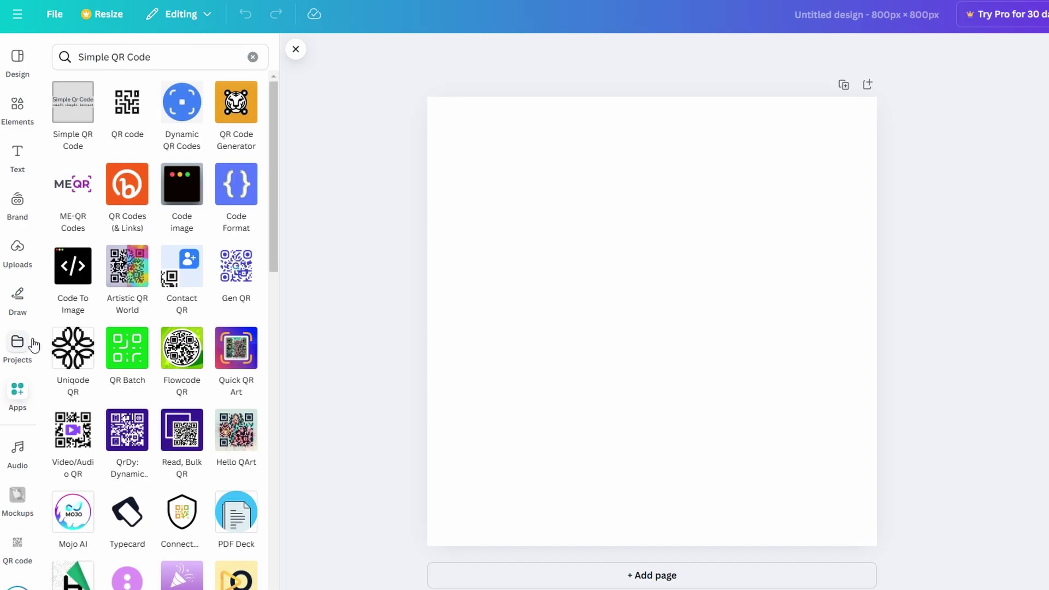
pyautogui.click(77, 107)
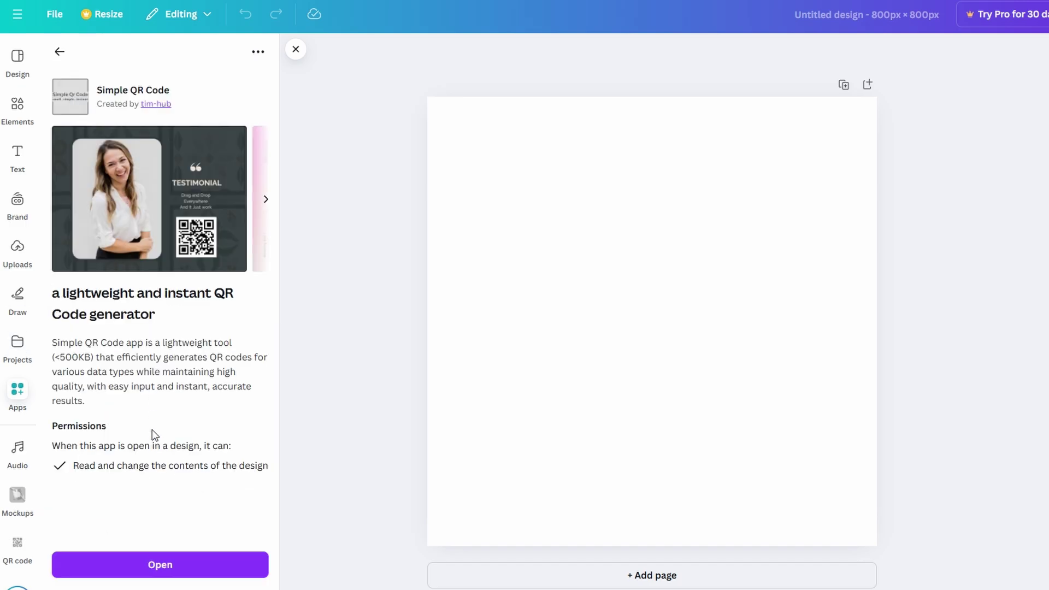
pyautogui.click(145, 555)
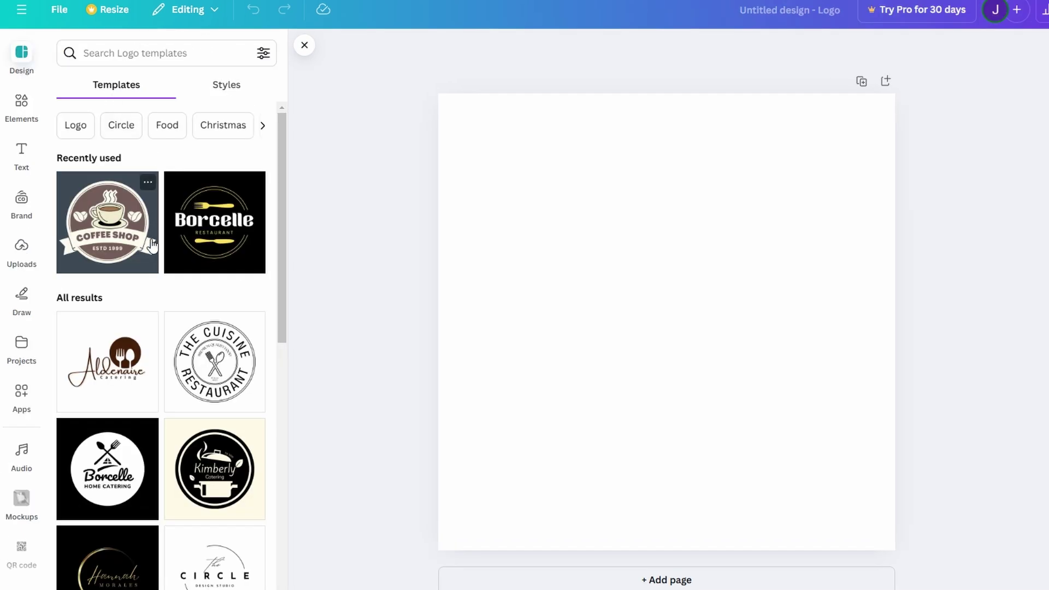
pyautogui.scroll(-1, 153, 250)
pyautogui.scroll(-4, 153, 250)
pyautogui.scroll(-5, 153, 345)
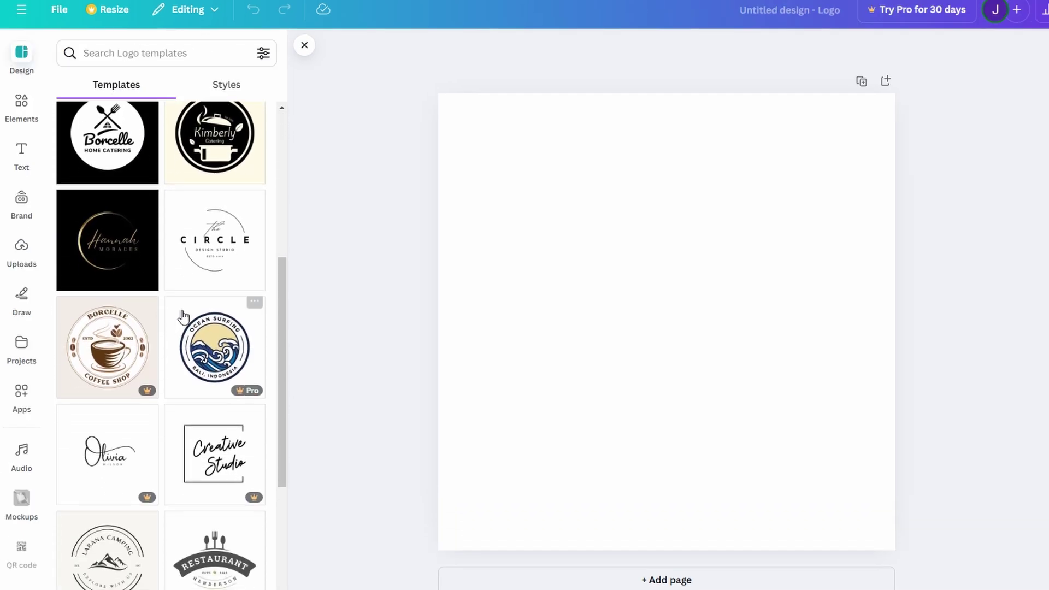
pyautogui.scroll(-8, 199, 302)
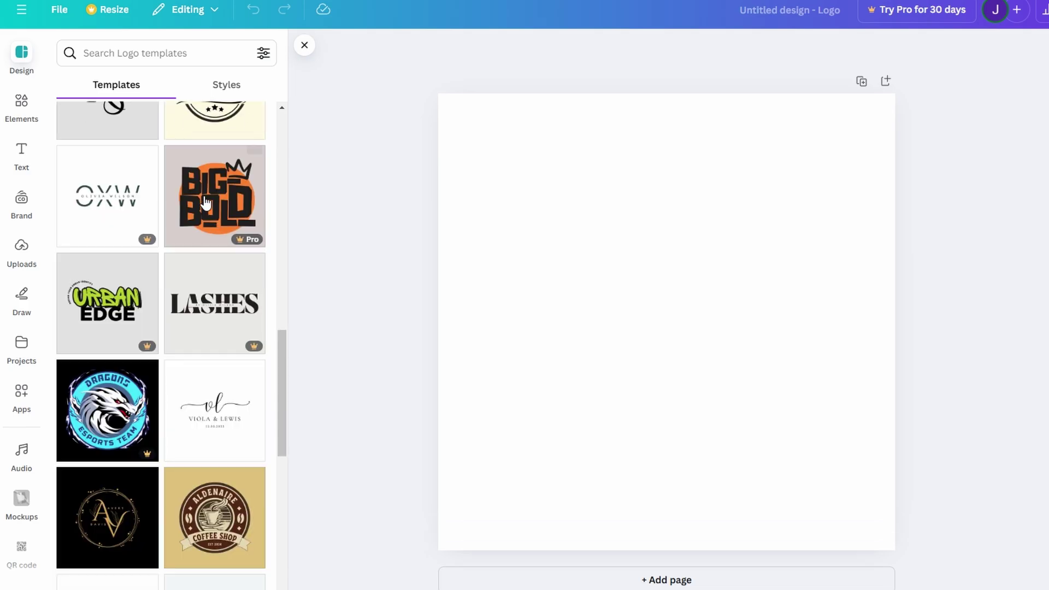
pyautogui.scroll(-8, 178, 306)
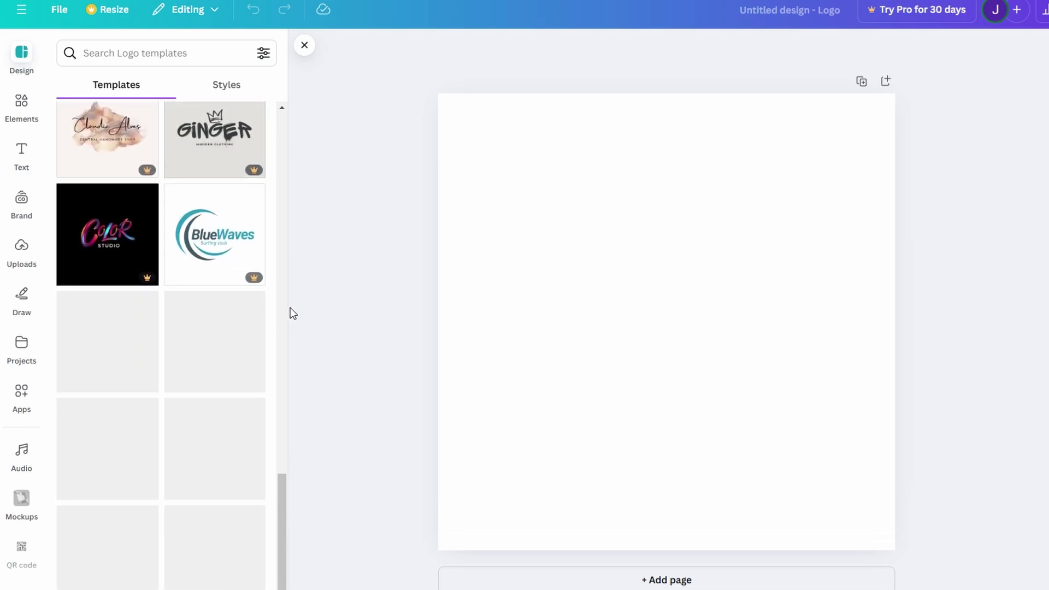
pyautogui.scroll(-10, 248, 300)
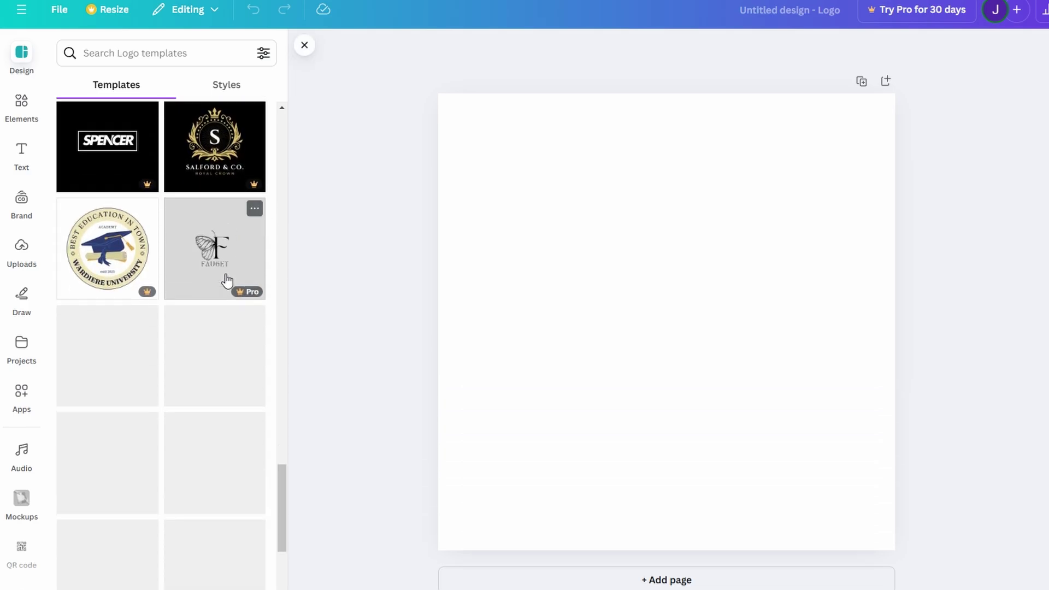
pyautogui.scroll(-8, 227, 281)
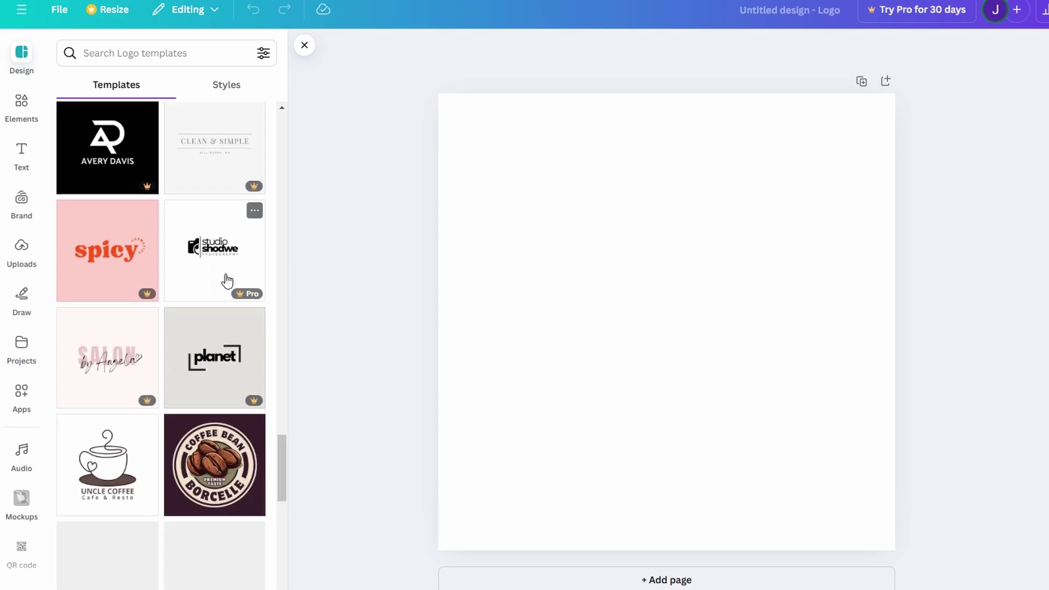
pyautogui.scroll(-10, 227, 280)
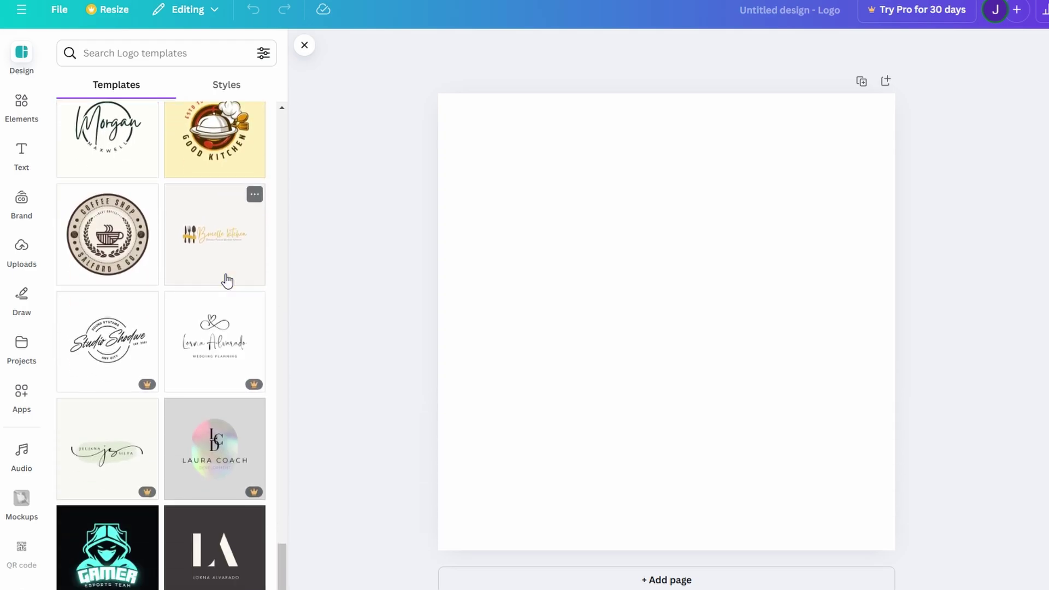
pyautogui.click(161, 53)
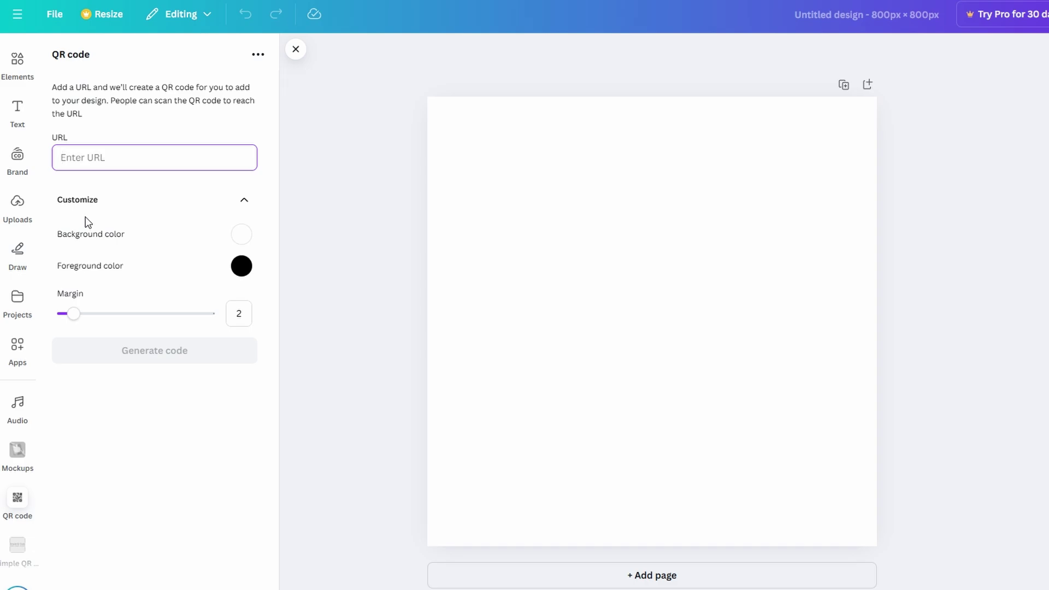
# Visit the Elements library, then return to the QR code app panel.
pyautogui.click(17, 66)
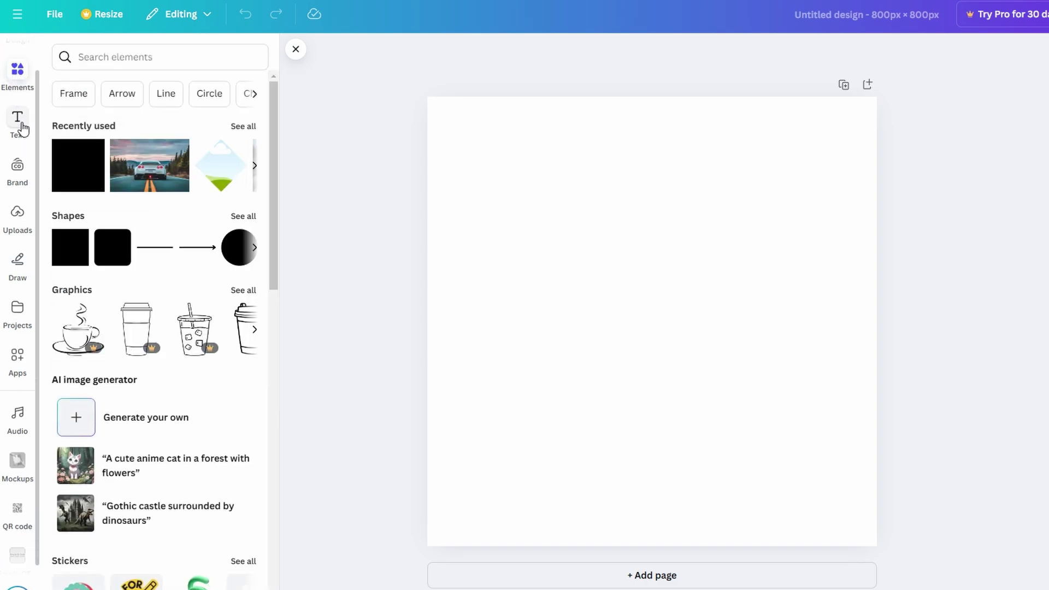
pyautogui.click(18, 511)
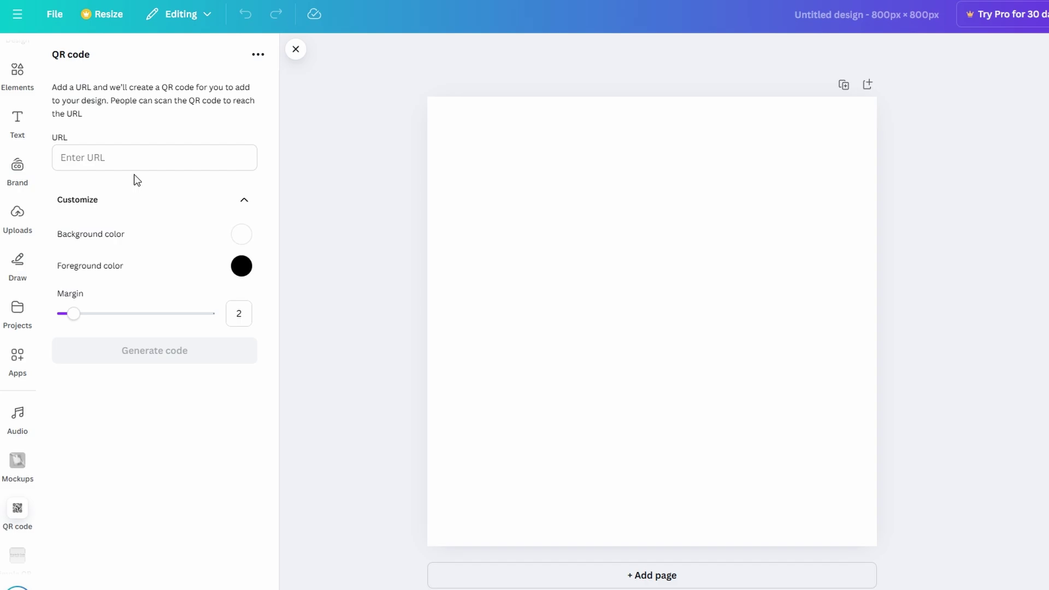
# Enter youtube.com in the QR code URL field and select the entered address.
pyautogui.click(59, 158)
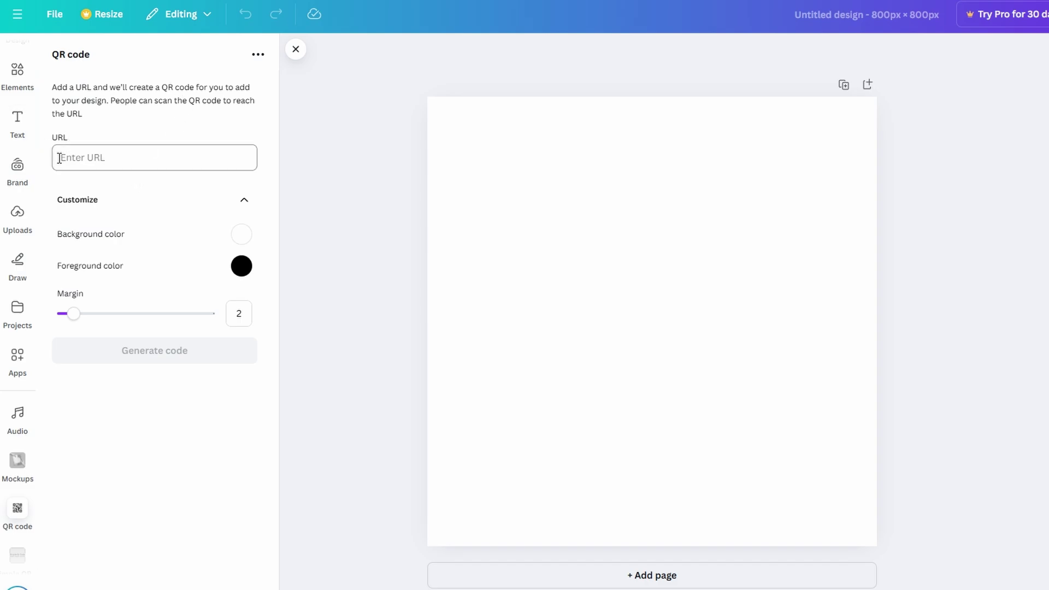
pyautogui.click(63, 134)
pyautogui.click(97, 162)
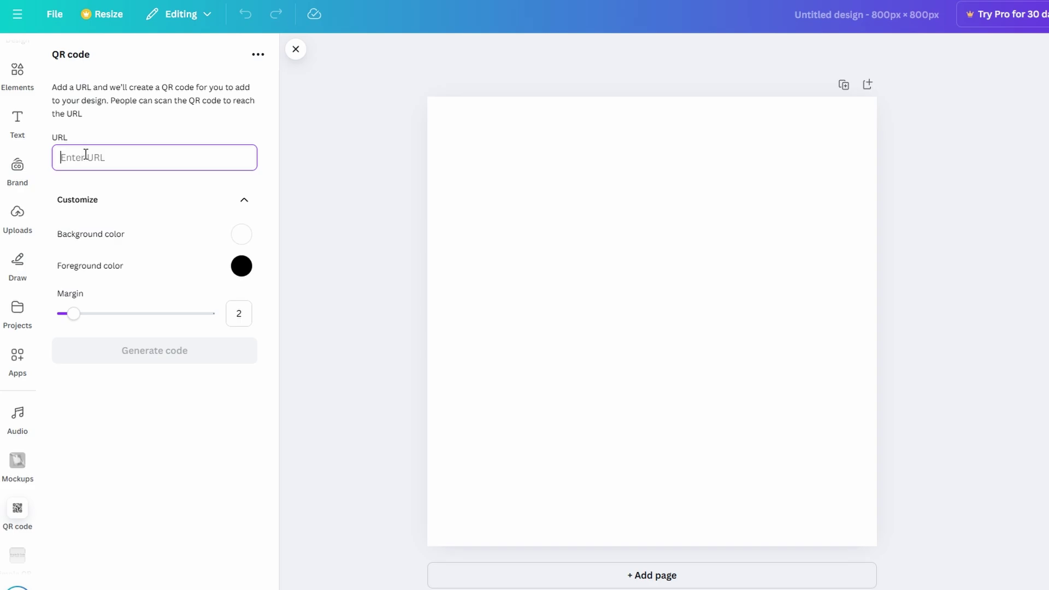
pyautogui.write('yout')
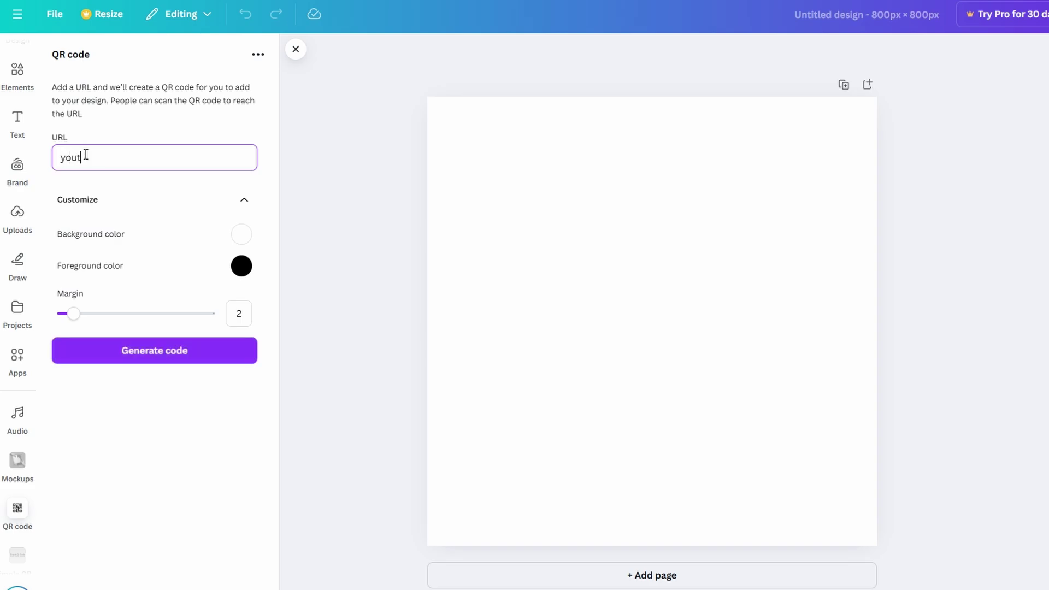
pyautogui.write('ube.com')
pyautogui.moveTo(134, 16)
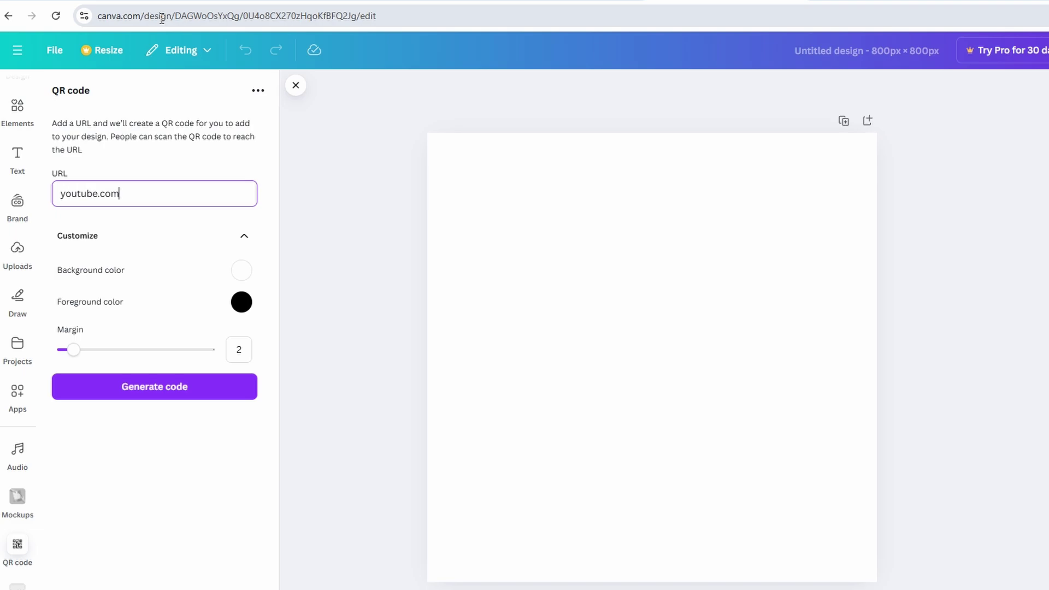
pyautogui.moveTo(133, 191); pyautogui.dragTo(48, 195)
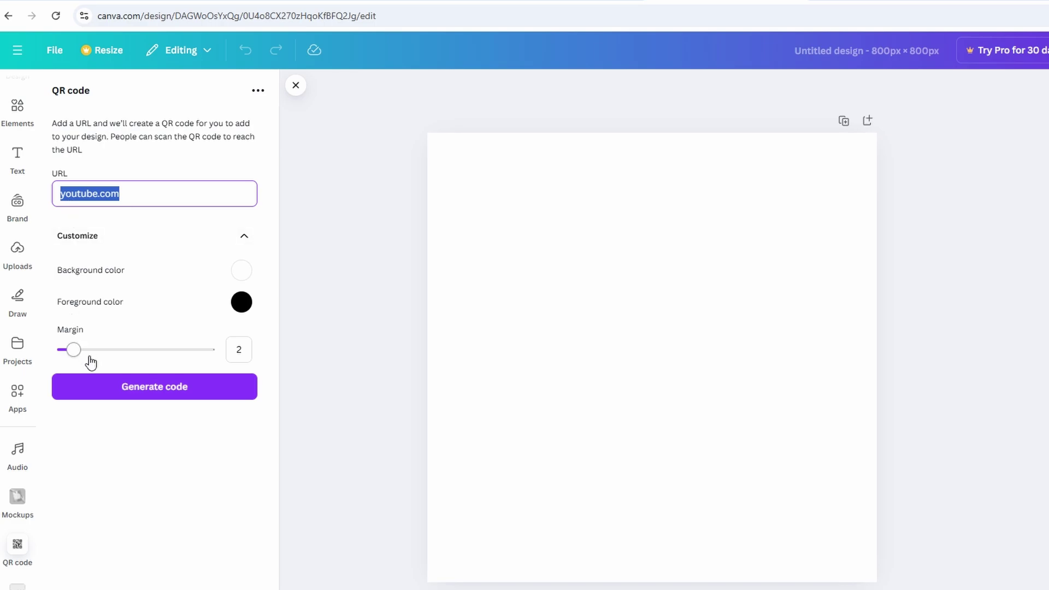
# Generate the youtube.com QR code and drag its corners to about 587 × 587 px.
pyautogui.click(106, 398)
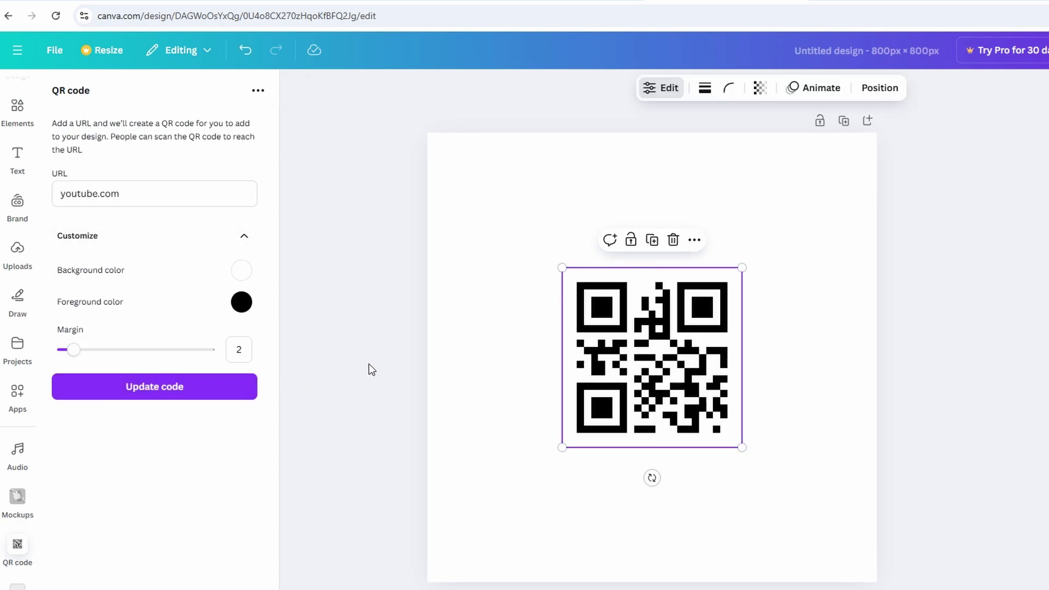
pyautogui.moveTo(562, 267); pyautogui.dragTo(459, 244)
pyautogui.moveTo(742, 447); pyautogui.dragTo(817, 530)
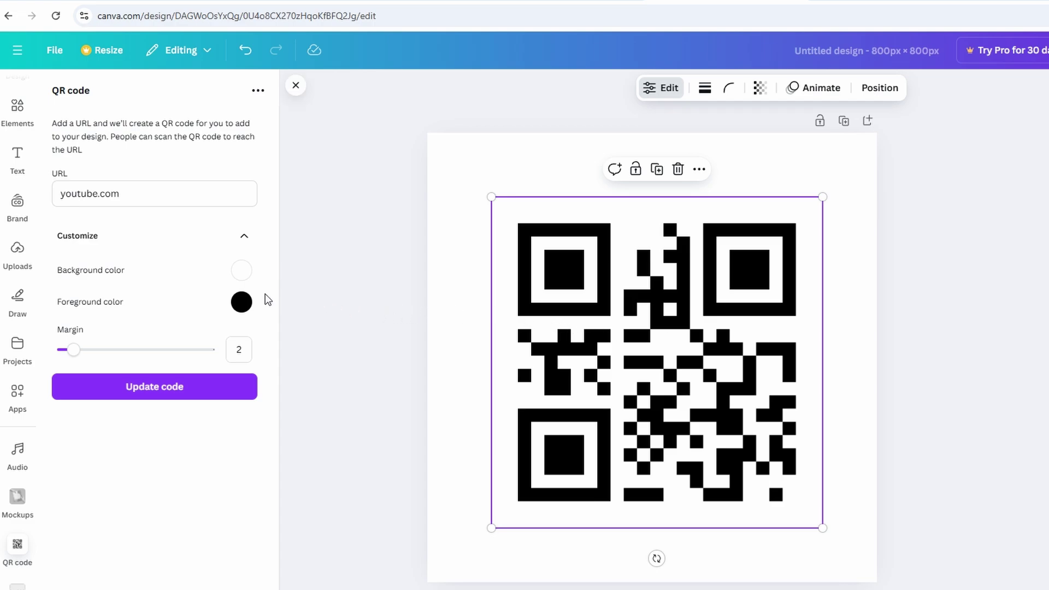
# Make the QR foreground pure red, update the code, and nudge it on the page.
pyautogui.click(242, 270)
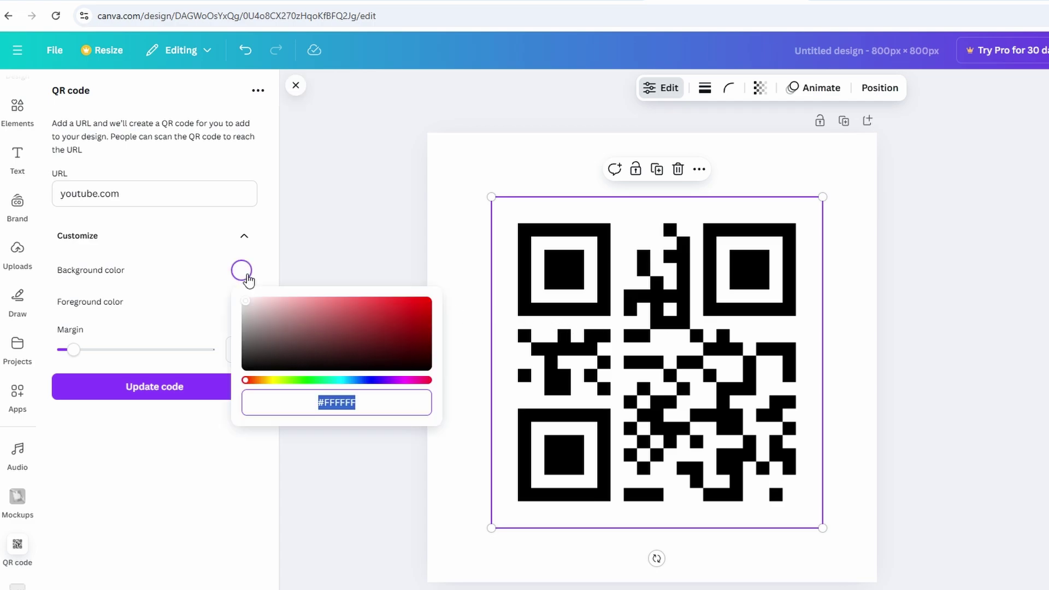
pyautogui.moveTo(247, 302); pyautogui.dragTo(237, 343)
pyautogui.click(211, 307)
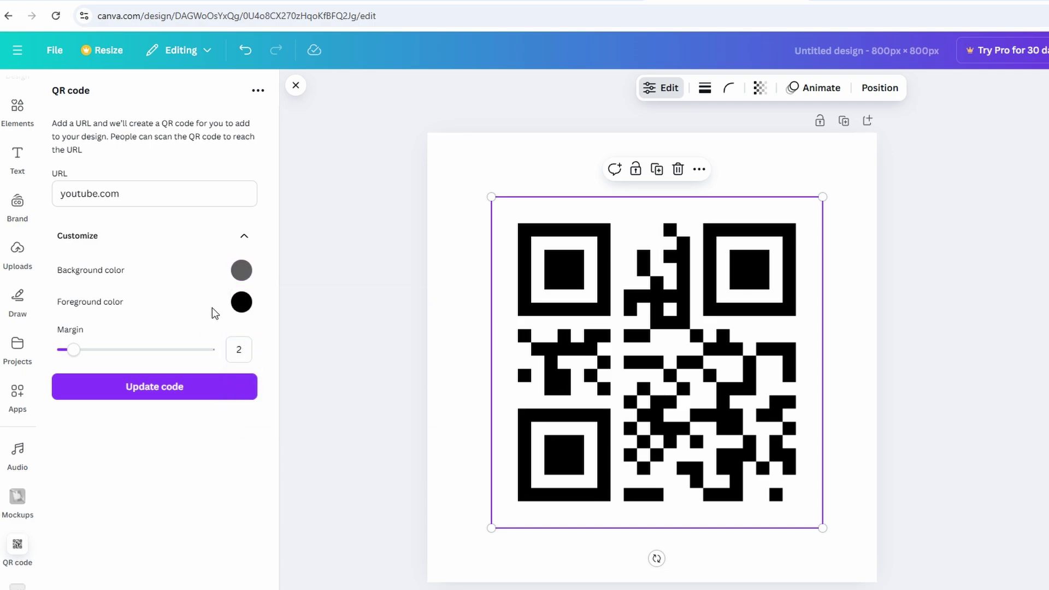
pyautogui.click(242, 302)
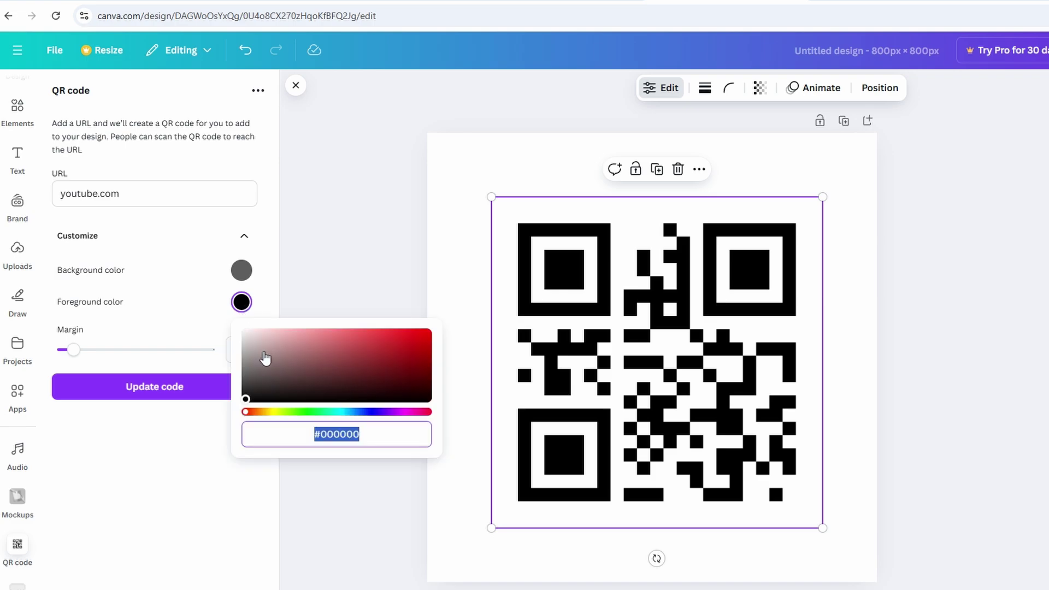
pyautogui.moveTo(401, 355); pyautogui.dragTo(450, 327)
pyautogui.click(157, 396)
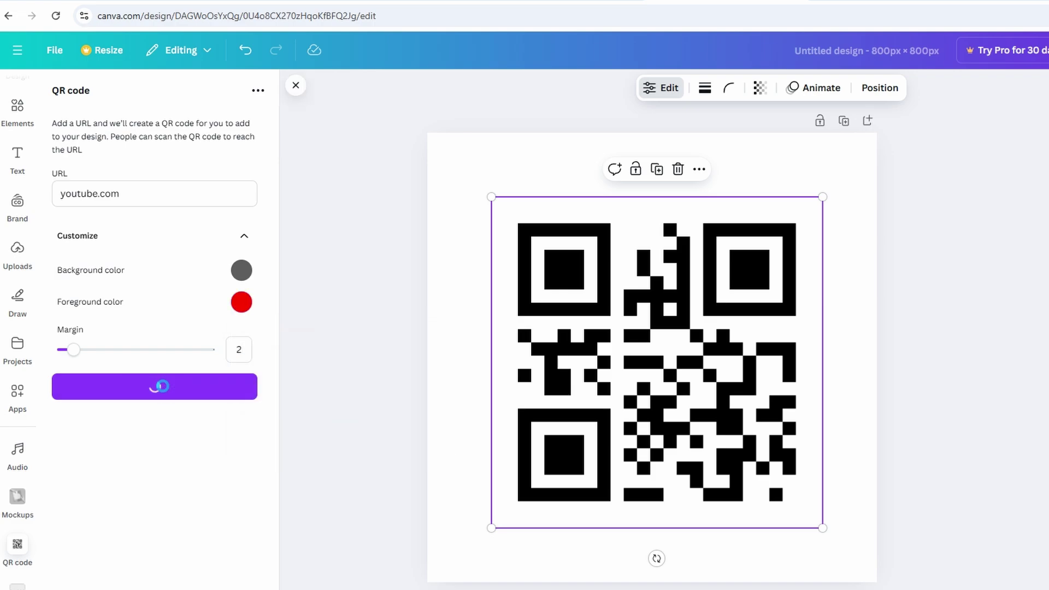
pyautogui.moveTo(658, 385)
pyautogui.mouseDown()
pyautogui.moveTo(679, 401)
pyautogui.moveTo(651, 365)
pyautogui.moveTo(662, 377)
pyautogui.mouseUp()
# Set the QR background colour to #ffffff and update the code.
pyautogui.click(241, 270)
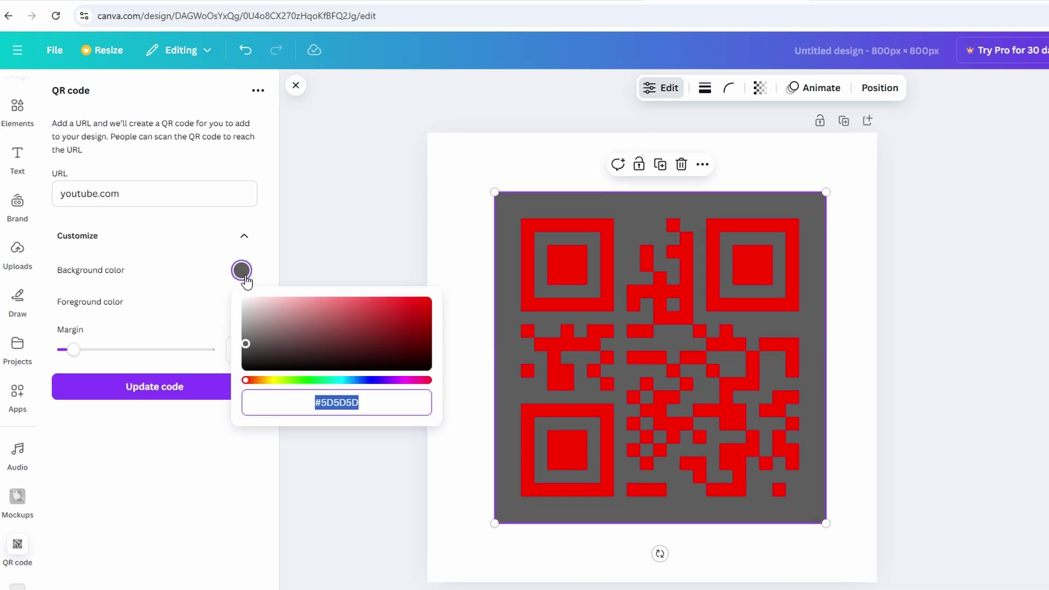
pyautogui.write('ffffff')
pyautogui.click(211, 282)
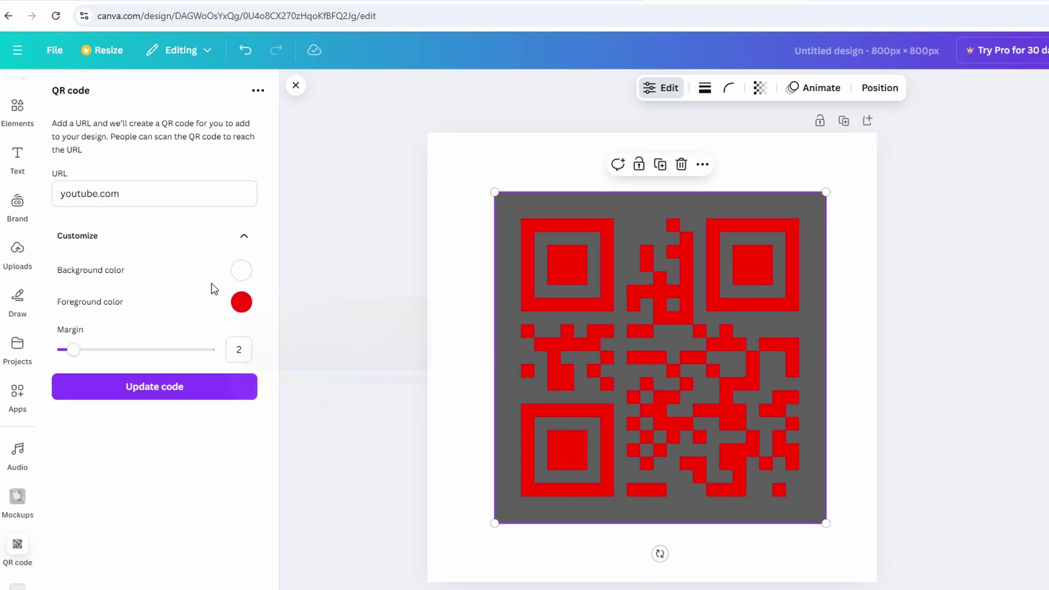
pyautogui.click(208, 392)
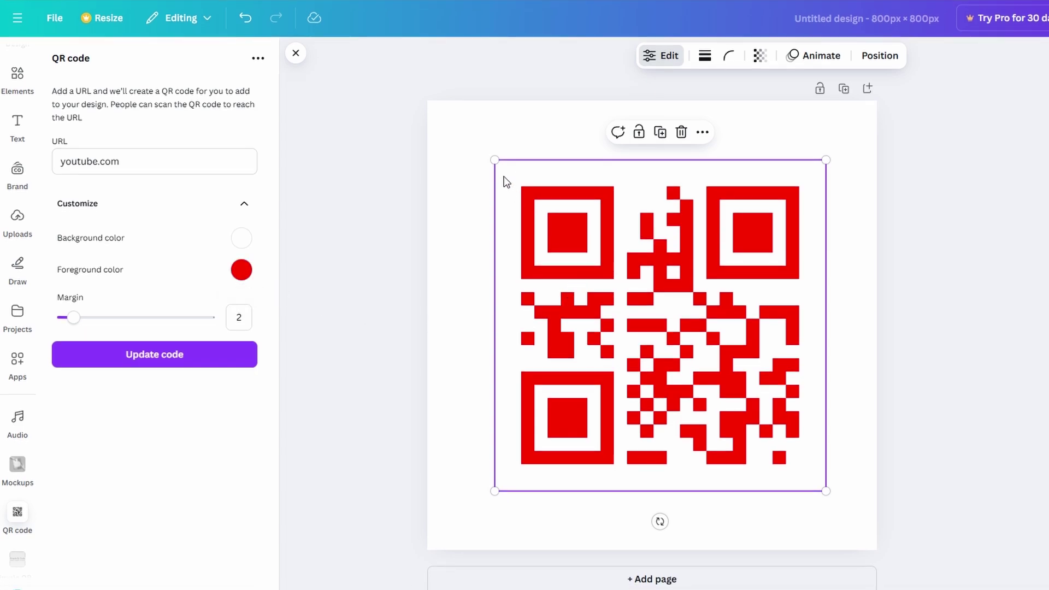
# Regenerate the red QR code with margin 4 and resize it to nearly fill the 800 × 800 page.
pyautogui.moveTo(494, 160); pyautogui.dragTo(396, 262)
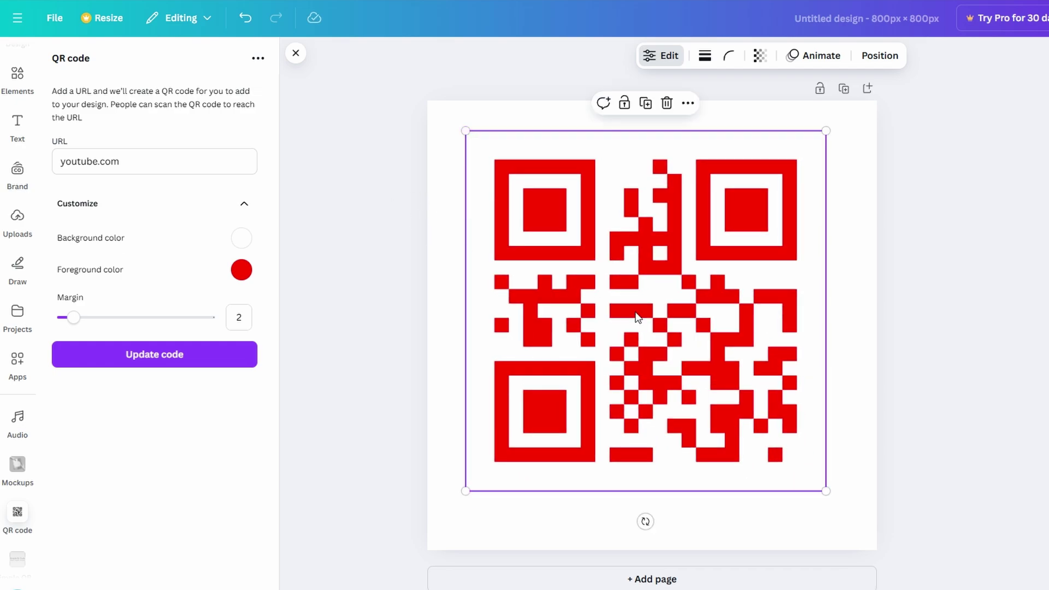
pyautogui.moveTo(634, 316); pyautogui.dragTo(656, 329)
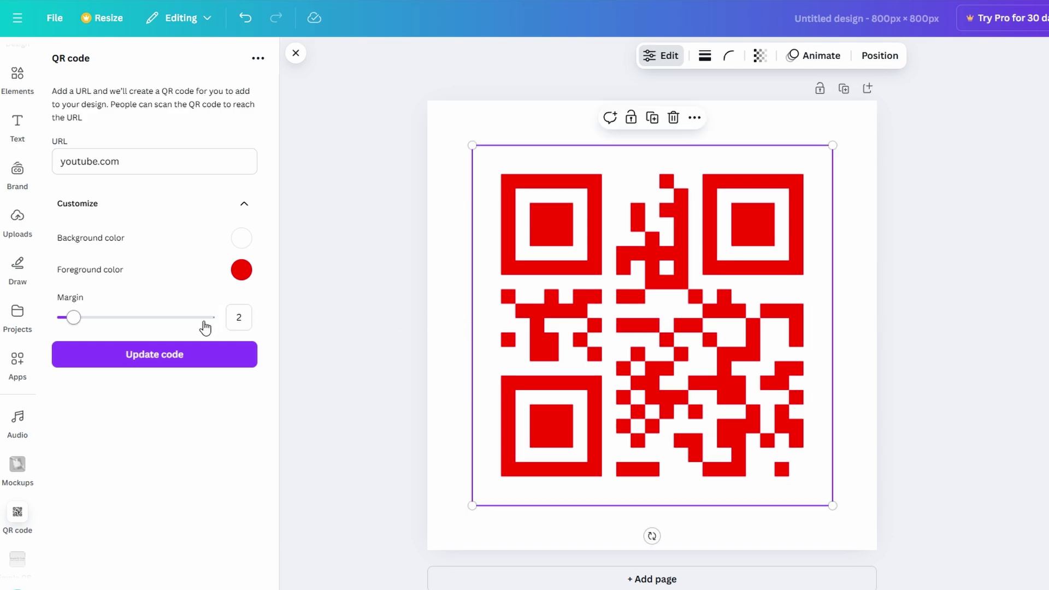
pyautogui.click(107, 319)
pyautogui.moveTo(108, 321); pyautogui.dragTo(83, 324)
pyautogui.click(116, 354)
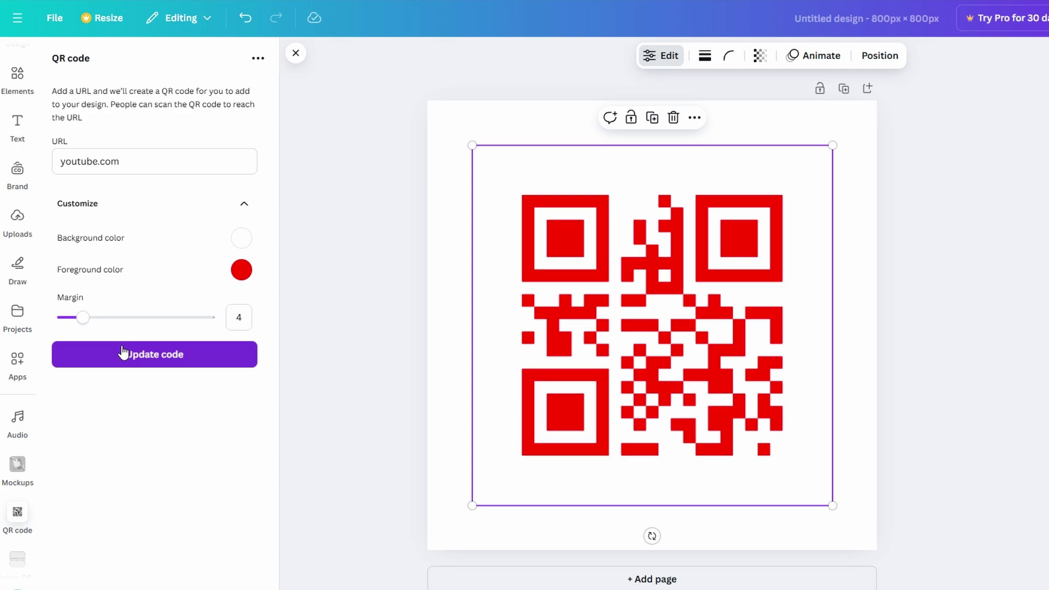
pyautogui.moveTo(470, 145); pyautogui.dragTo(612, 329)
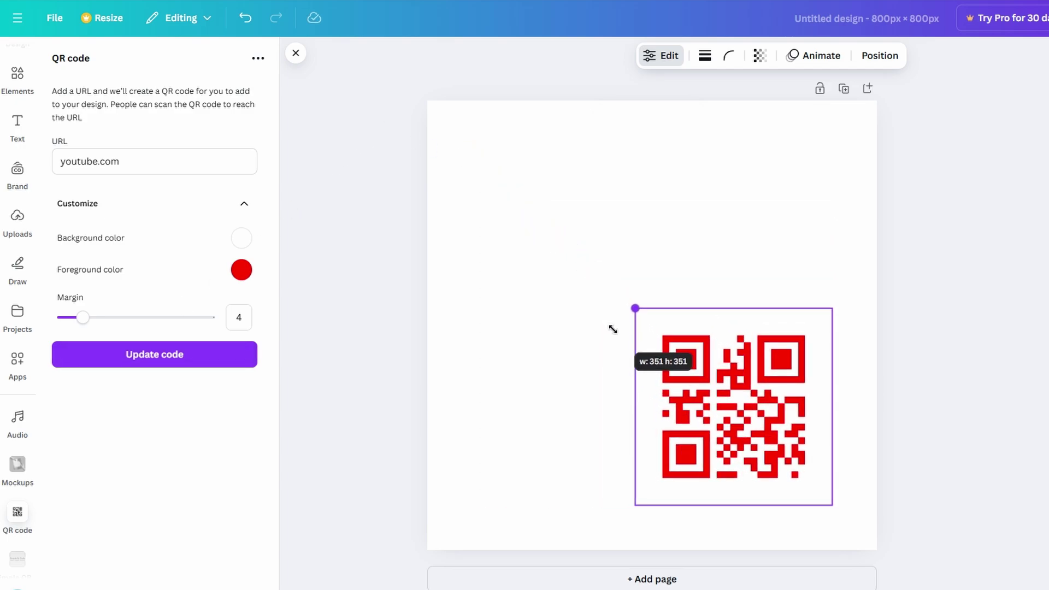
pyautogui.moveTo(612, 329); pyautogui.dragTo(473, 277)
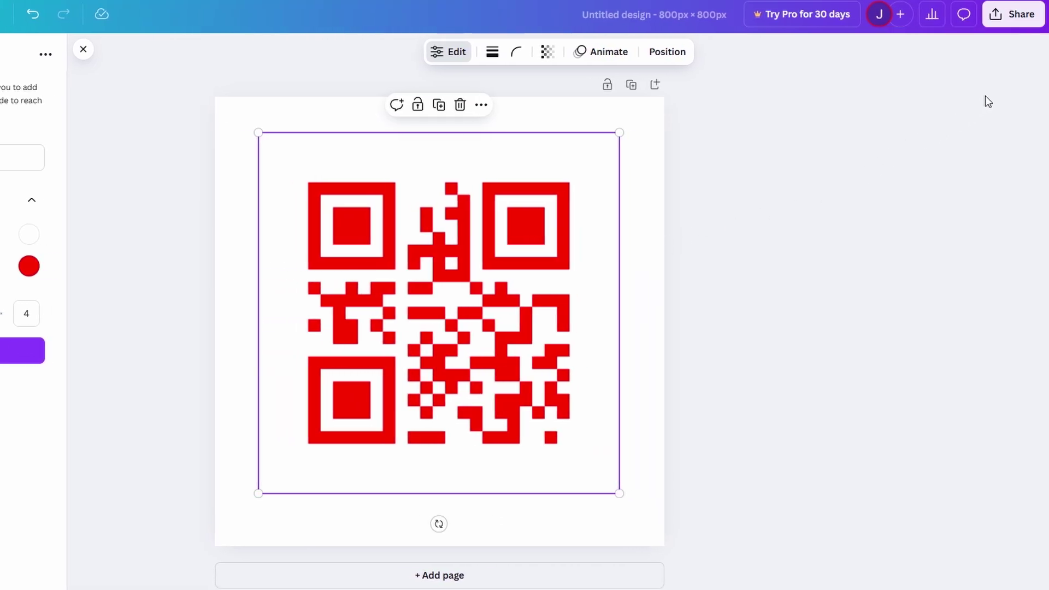
# Download the 800 × 800 px QR code design via Share > Download, keeping PNG as the file type.
pyautogui.click(1006, 12)
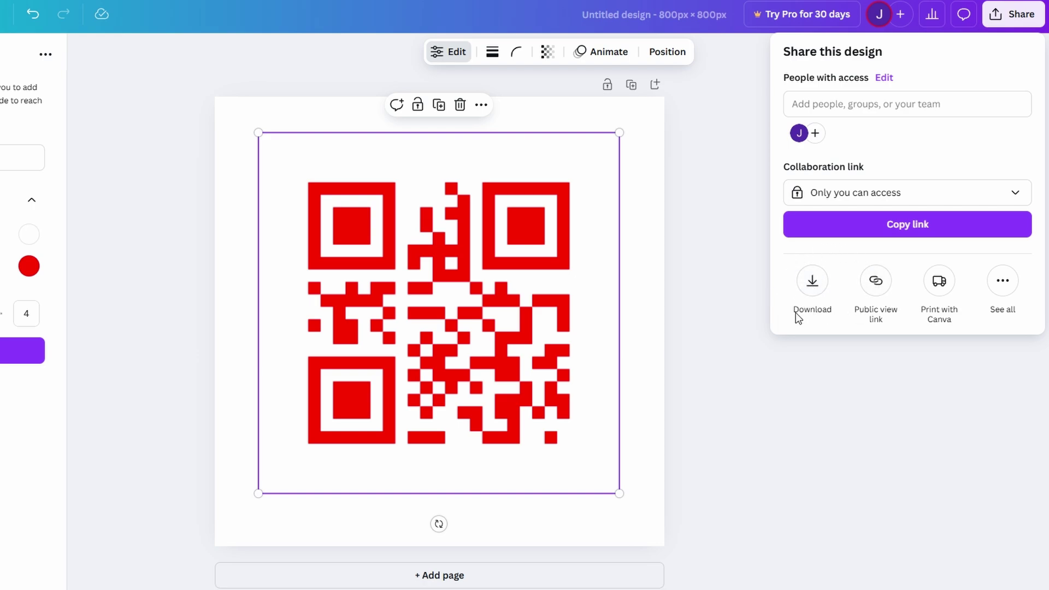
pyautogui.click(813, 283)
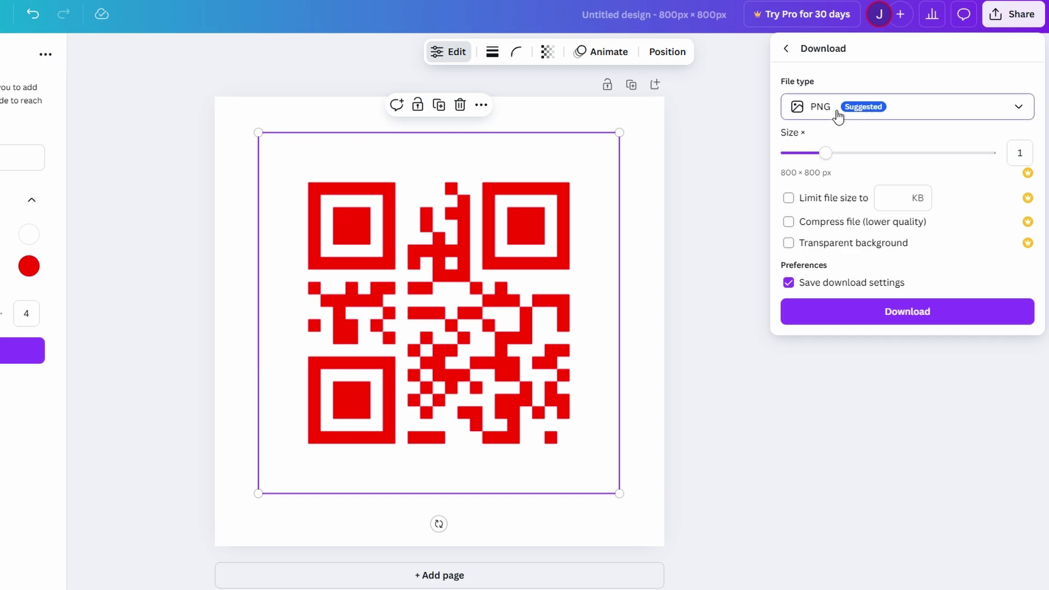
pyautogui.click(819, 106)
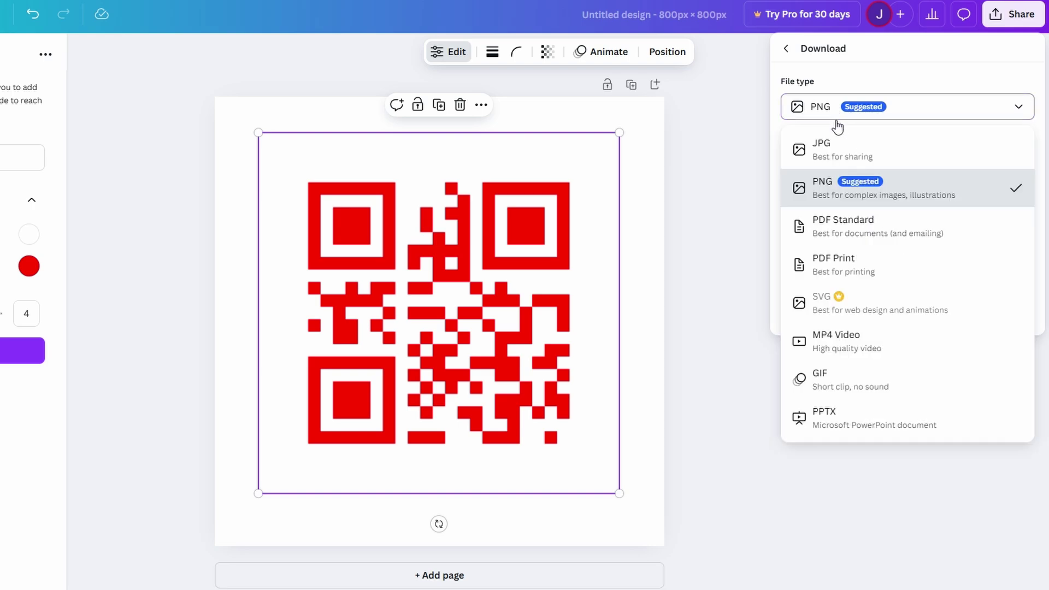
pyautogui.click(872, 200)
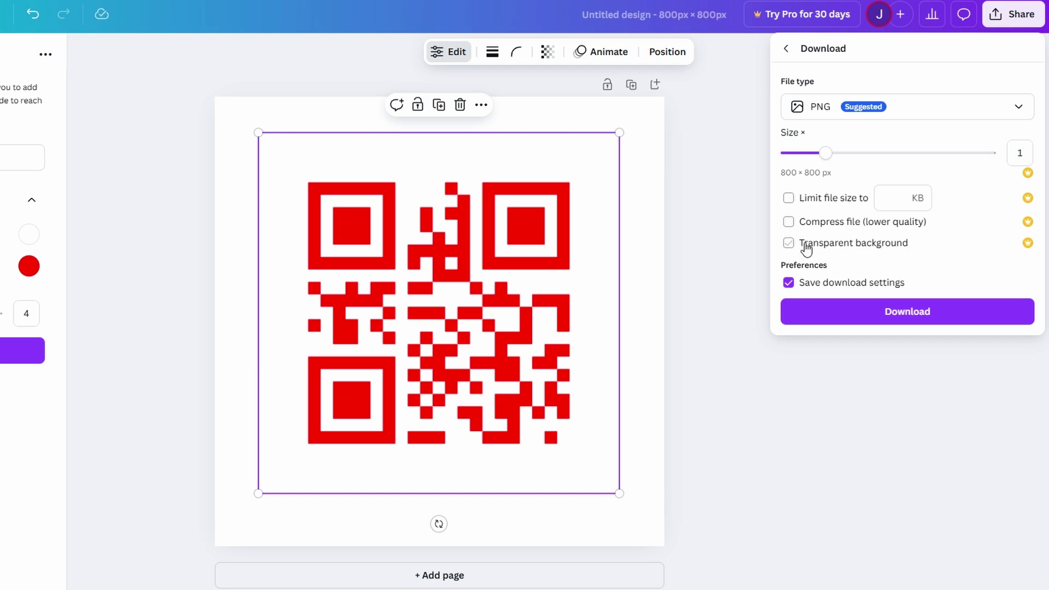
pyautogui.click(885, 313)
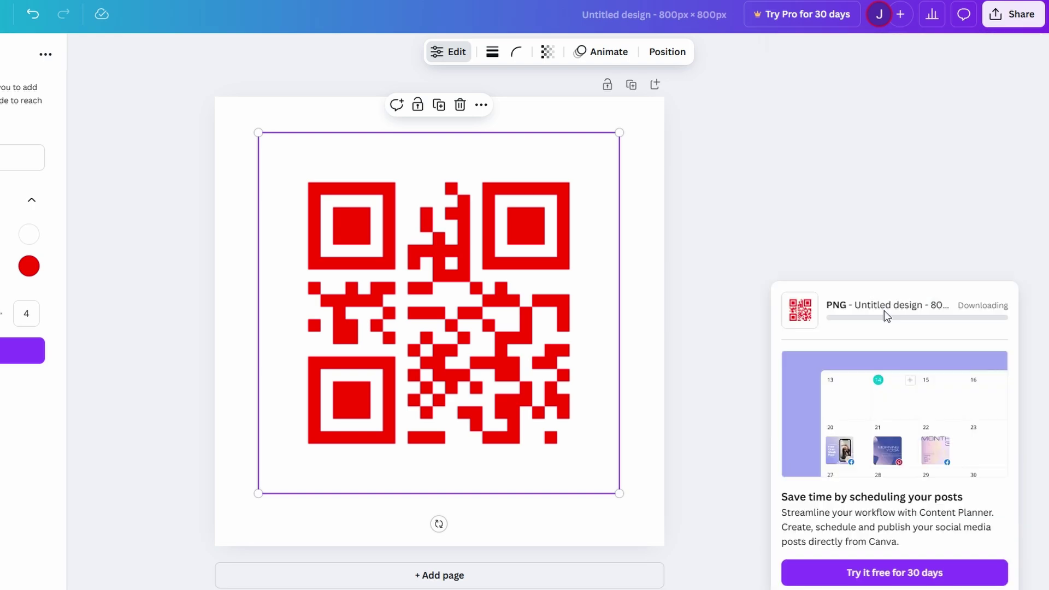
# Dismiss the download notice so only the red youtube.com QR code page shows.
pyautogui.click(723, 294)
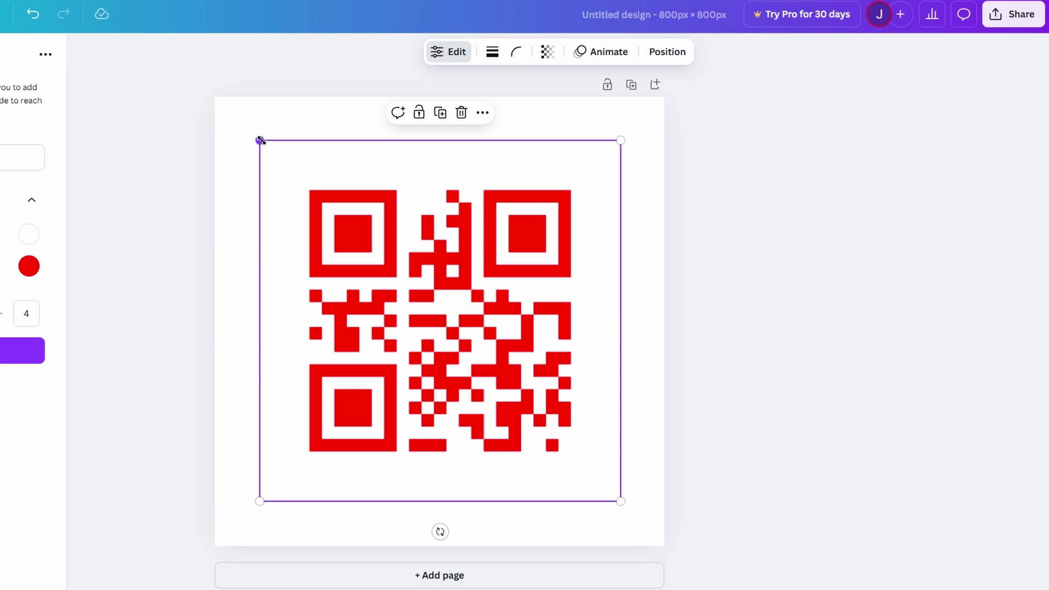
# Nudge the QR code slightly up and left, leaving its transparency at 100.
pyautogui.press('Escape')
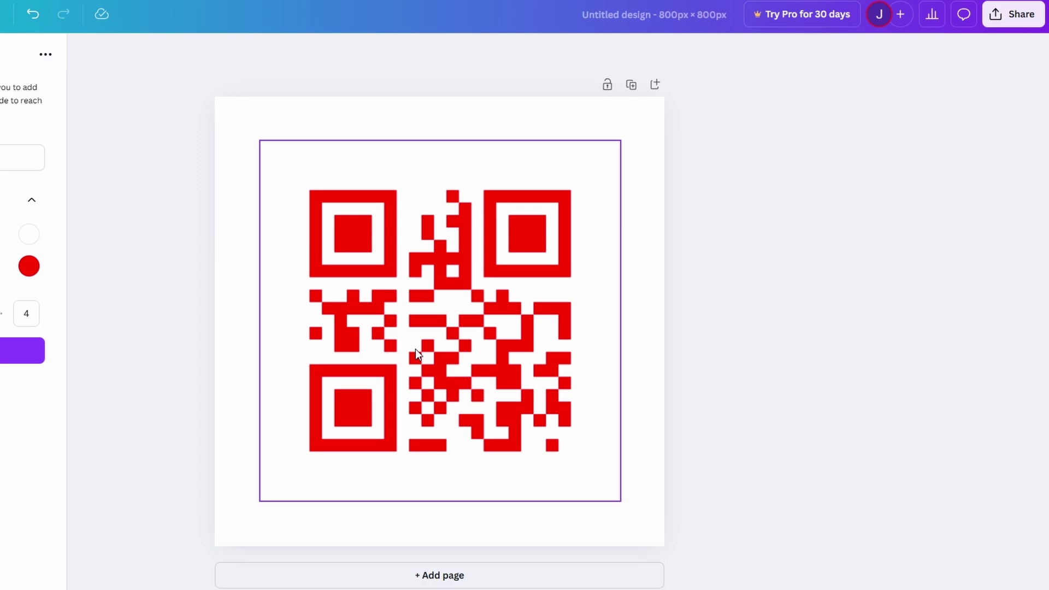
pyautogui.click(415, 349)
pyautogui.moveTo(415, 349); pyautogui.dragTo(412, 348)
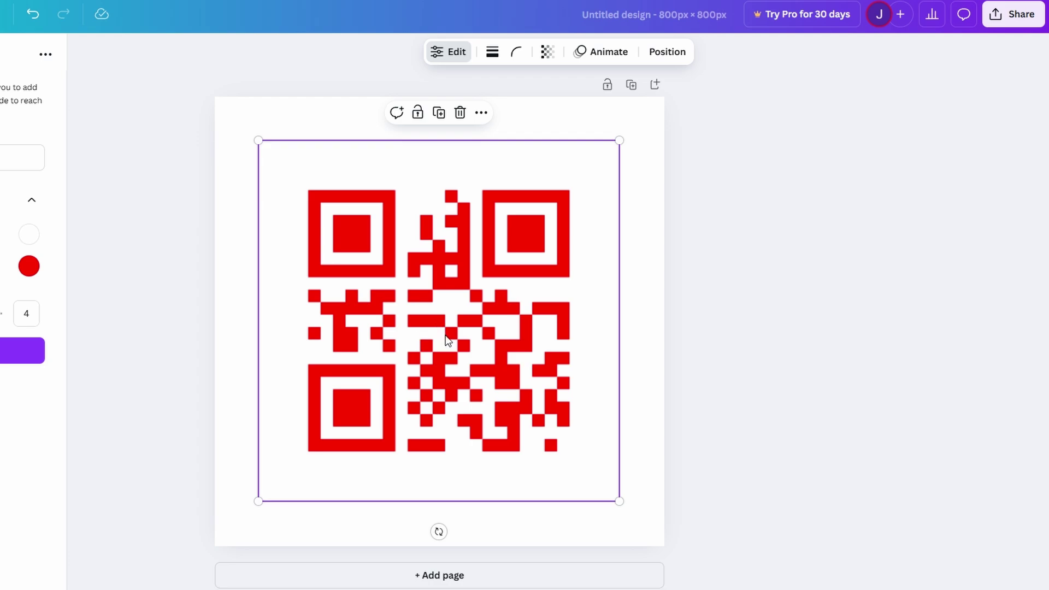
pyautogui.click(548, 52)
pyautogui.moveTo(533, 106); pyautogui.dragTo(595, 120)
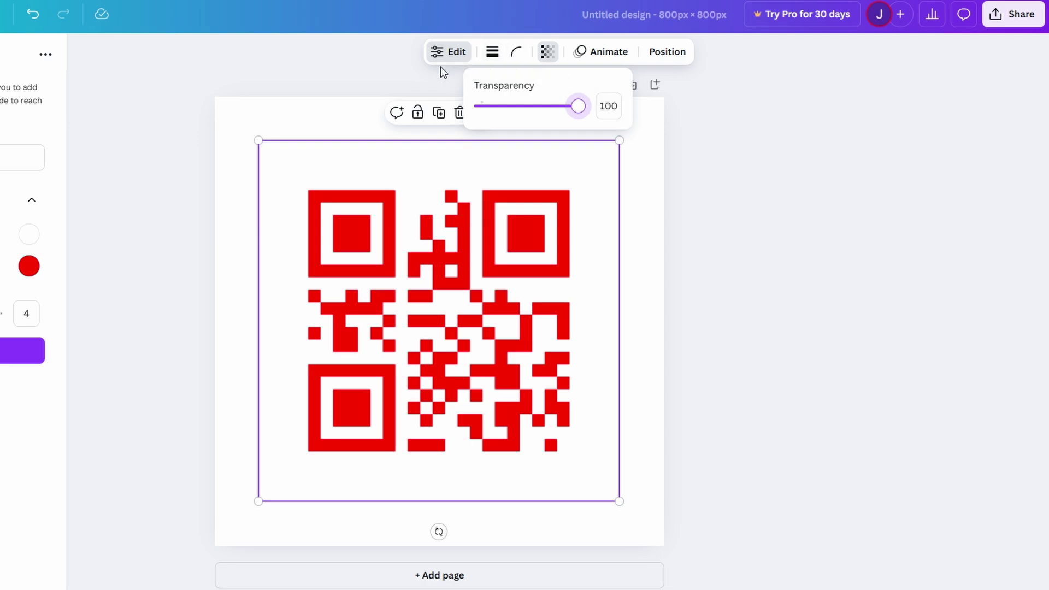
# Apply a solid black border line of weight 5 to the QR code, then deselect it.
pyautogui.click(492, 52)
pyautogui.moveTo(412, 138); pyautogui.dragTo(415, 139)
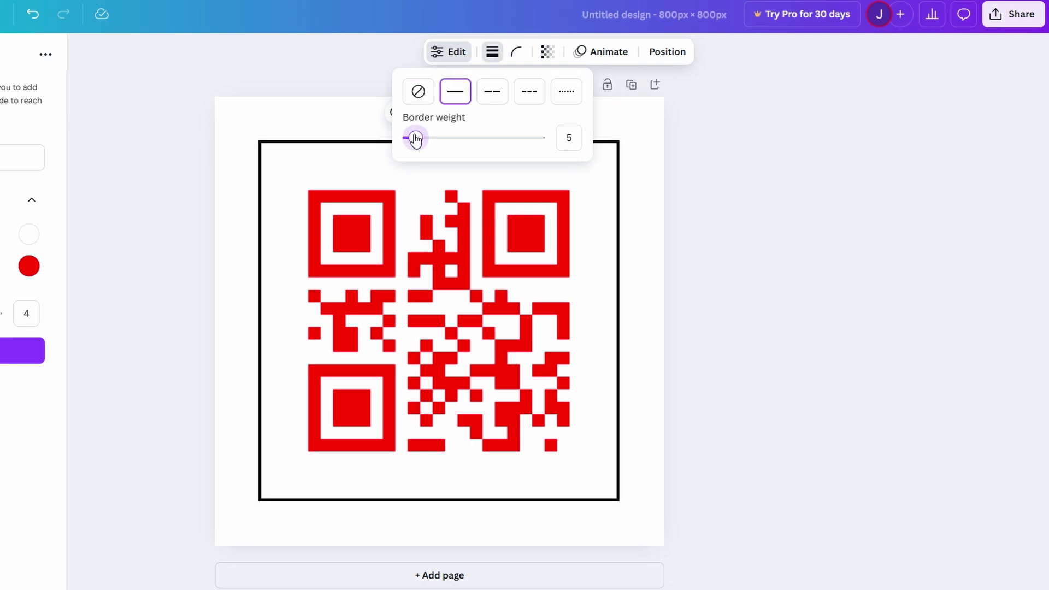
pyautogui.click(163, 220)
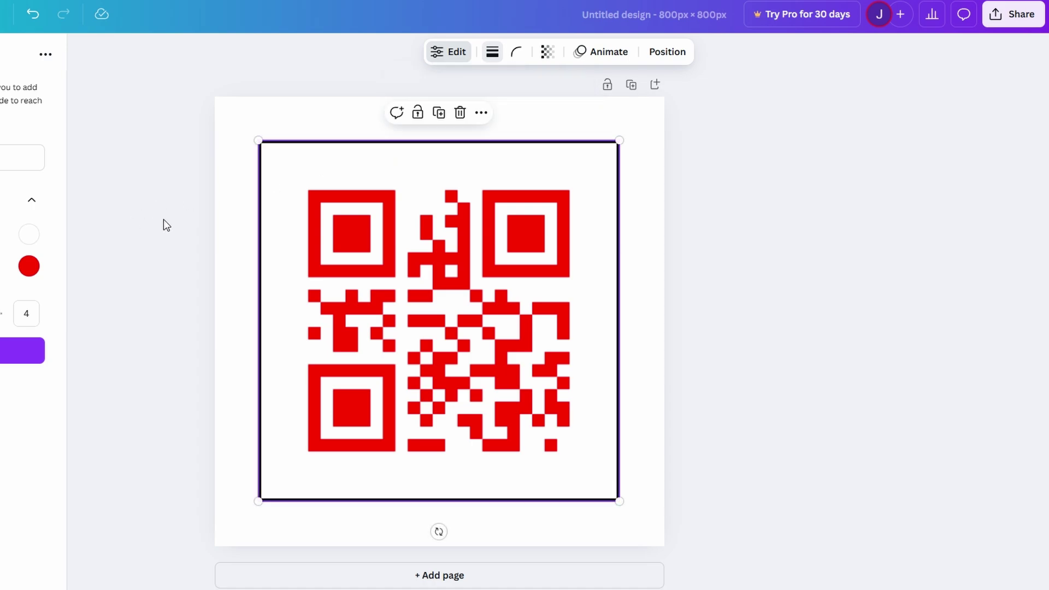
pyautogui.click(164, 220)
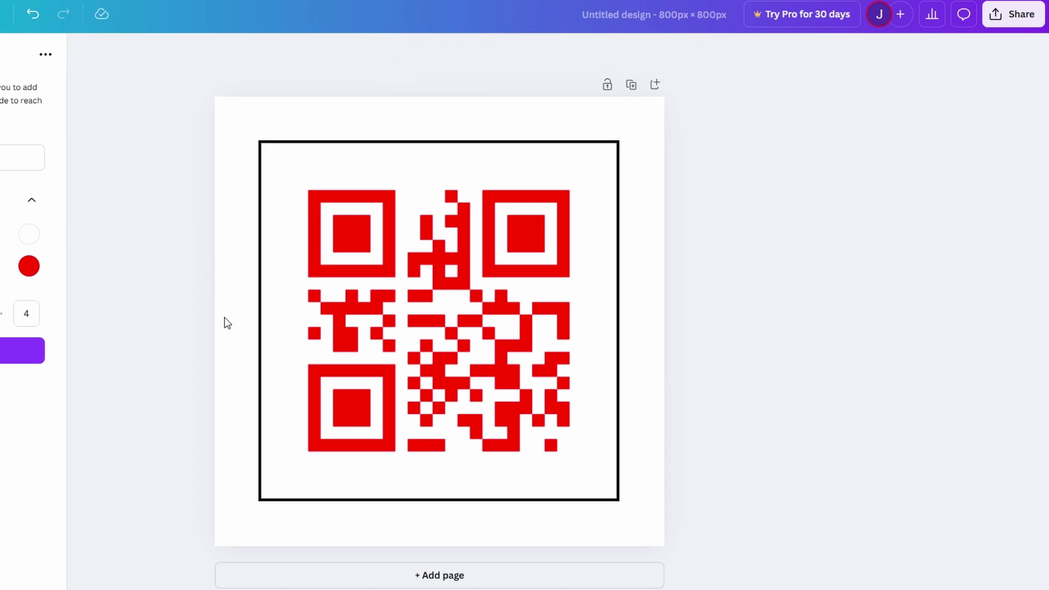